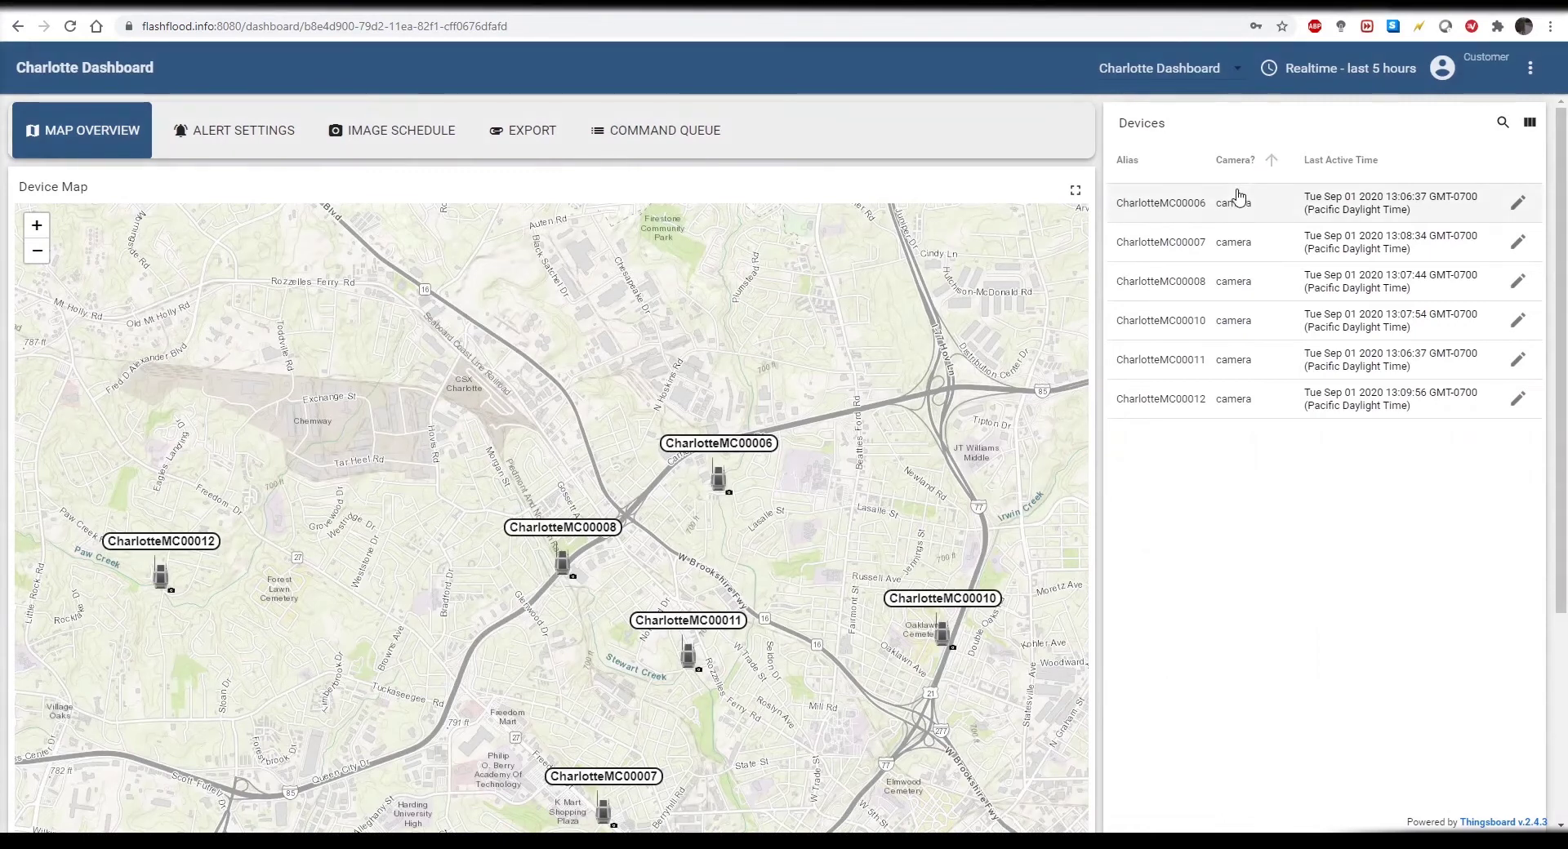
Step: Open the CharlotteMC00006 unit dashboard from its marker on the sensor map
scroll(1213, 296, down, 2)
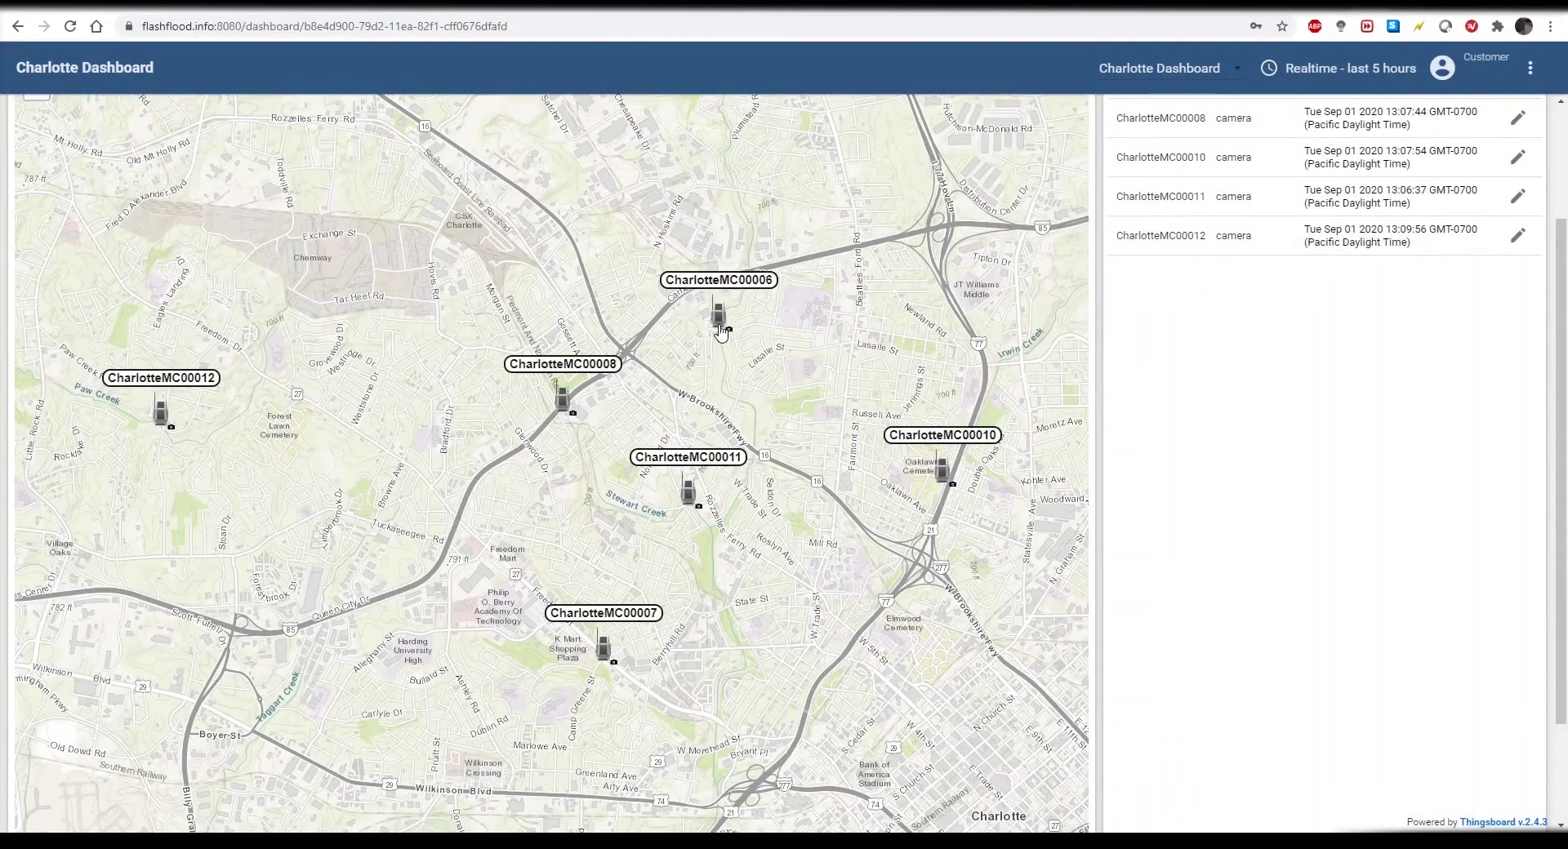
click(718, 318)
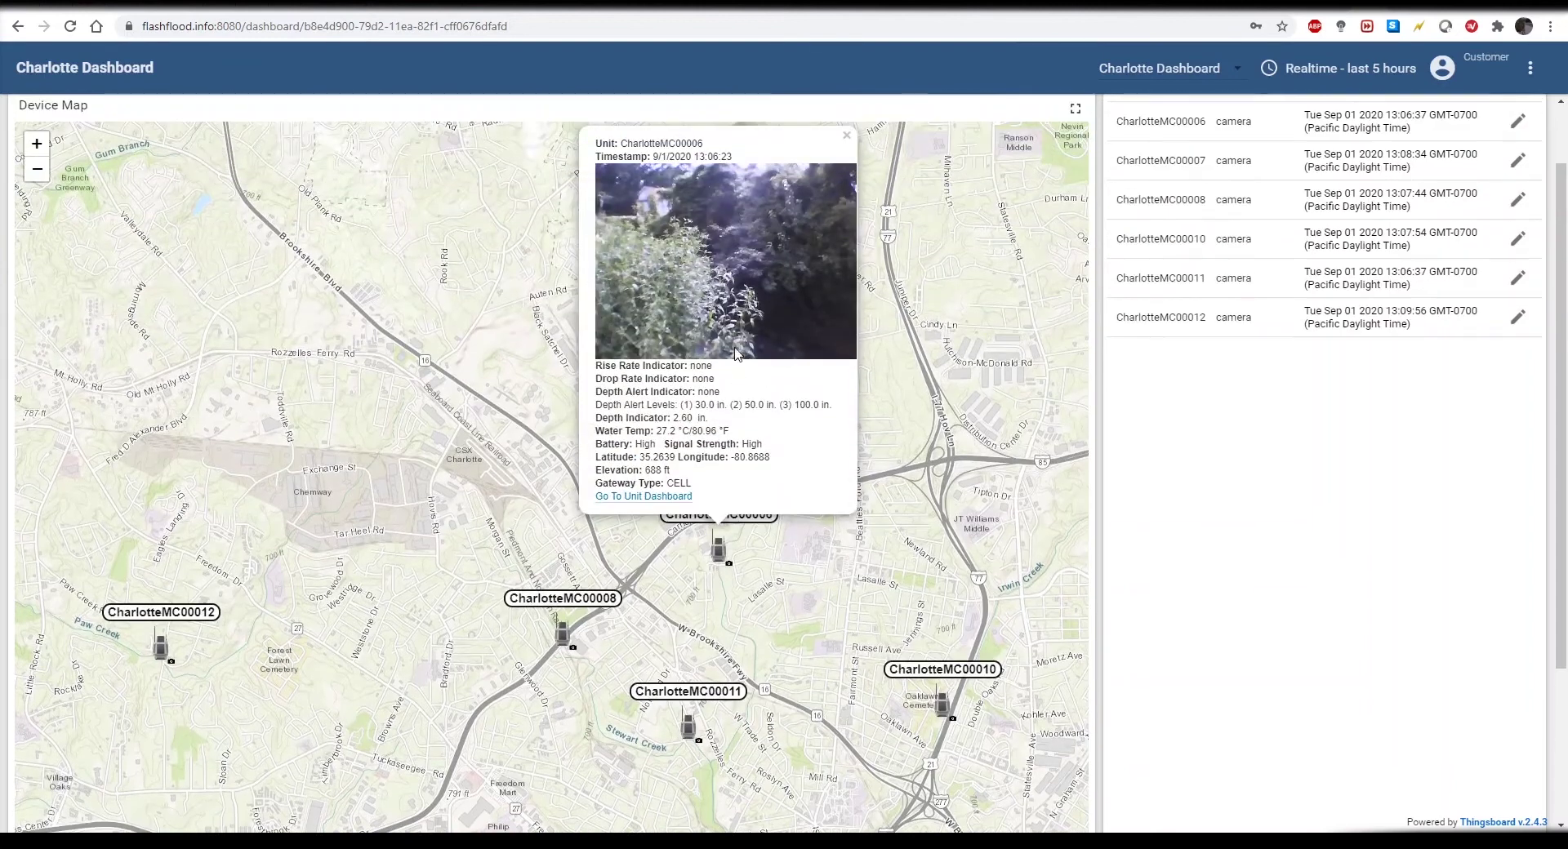
click(675, 498)
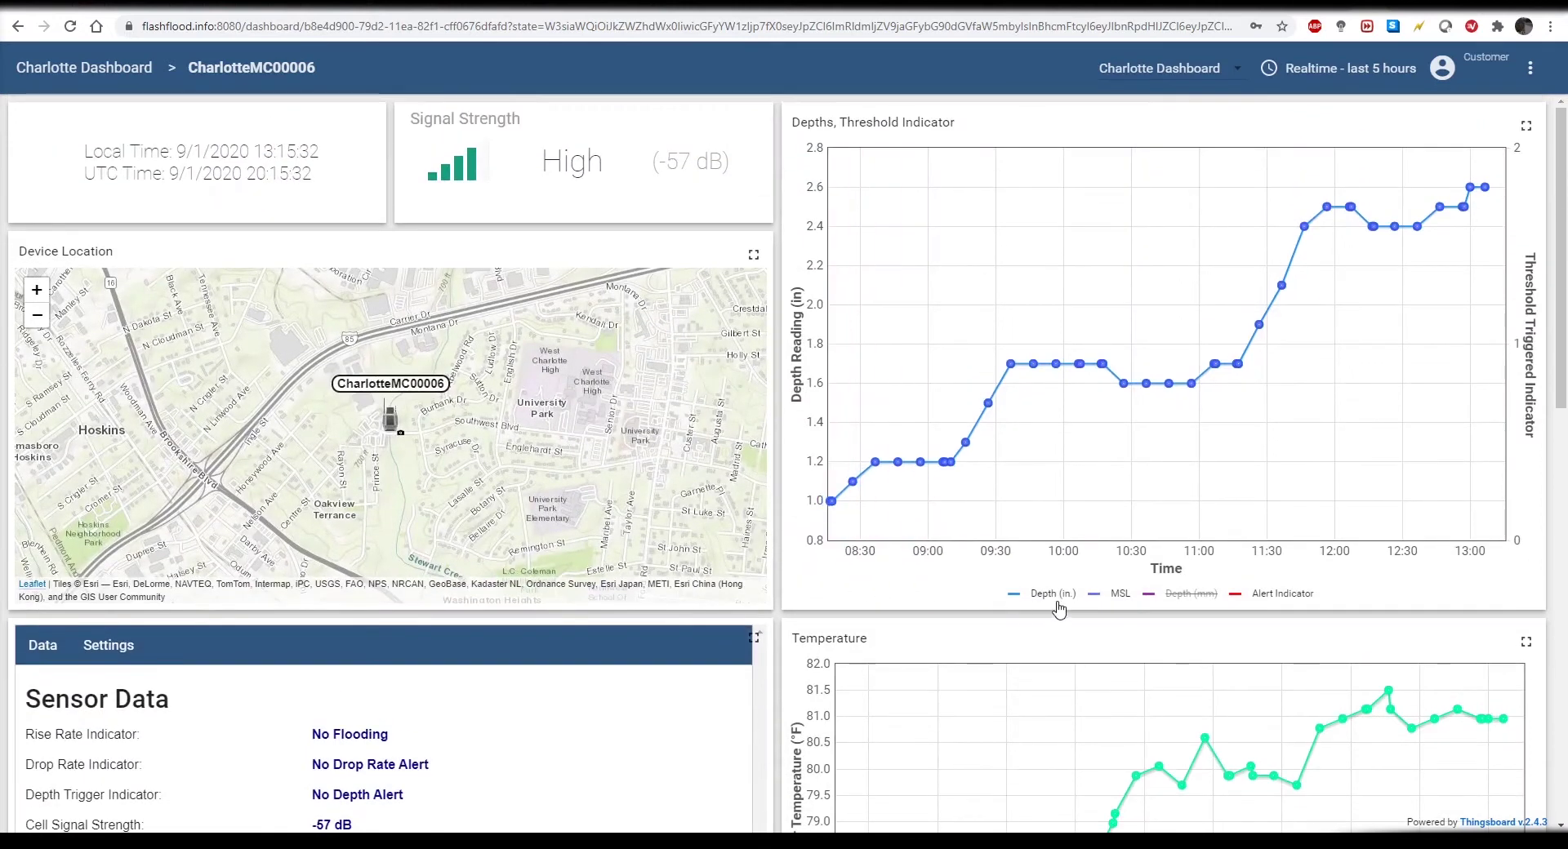
Step: Toggle the depth chart legend so only Depth (in.) and Alert Indicator stay plotted
click(1261, 600)
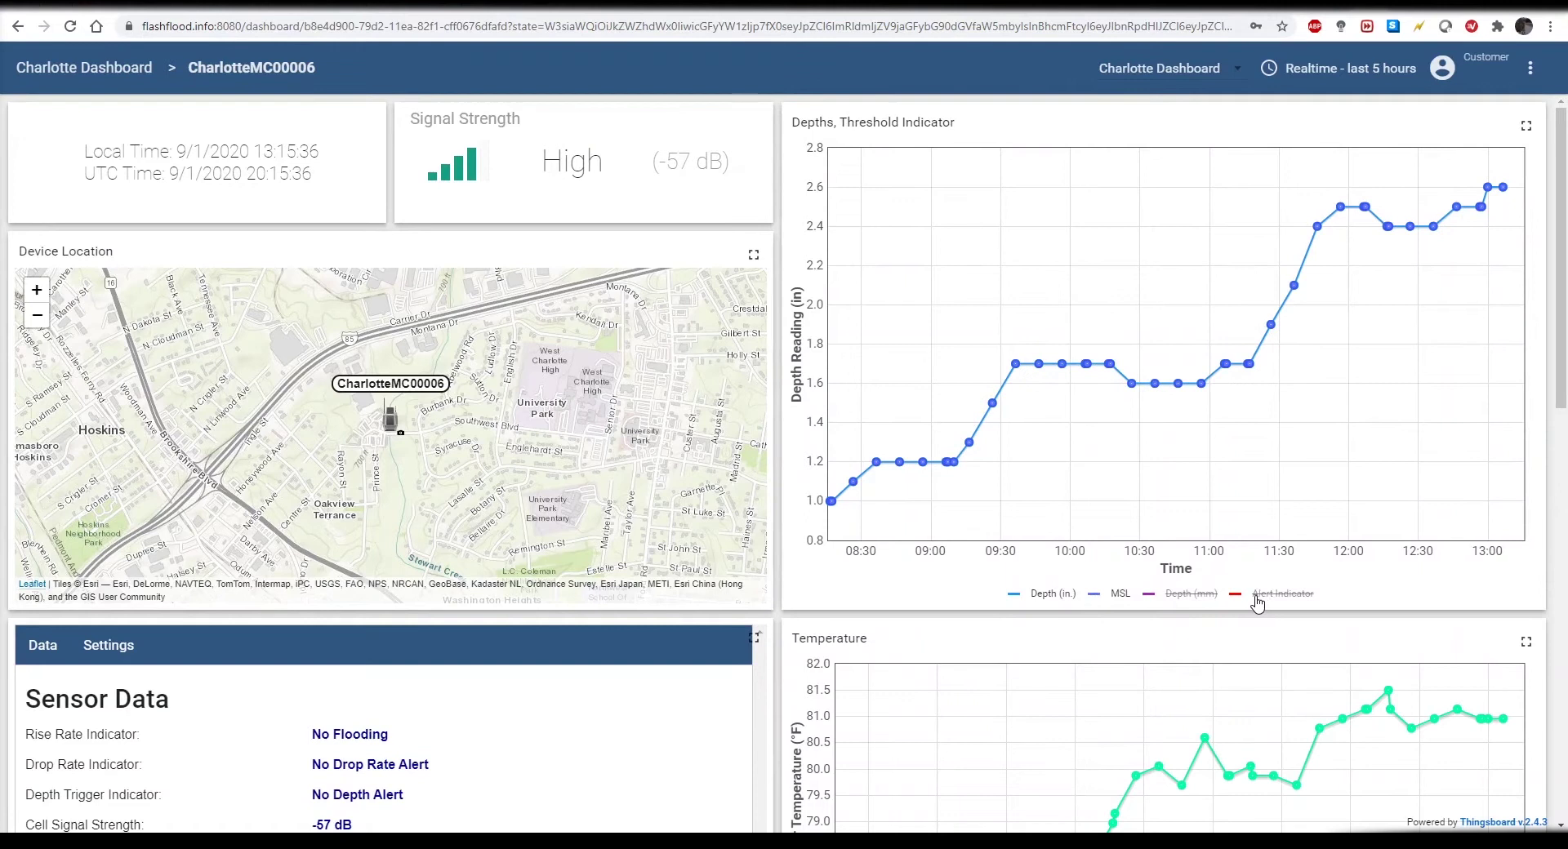
click(1118, 597)
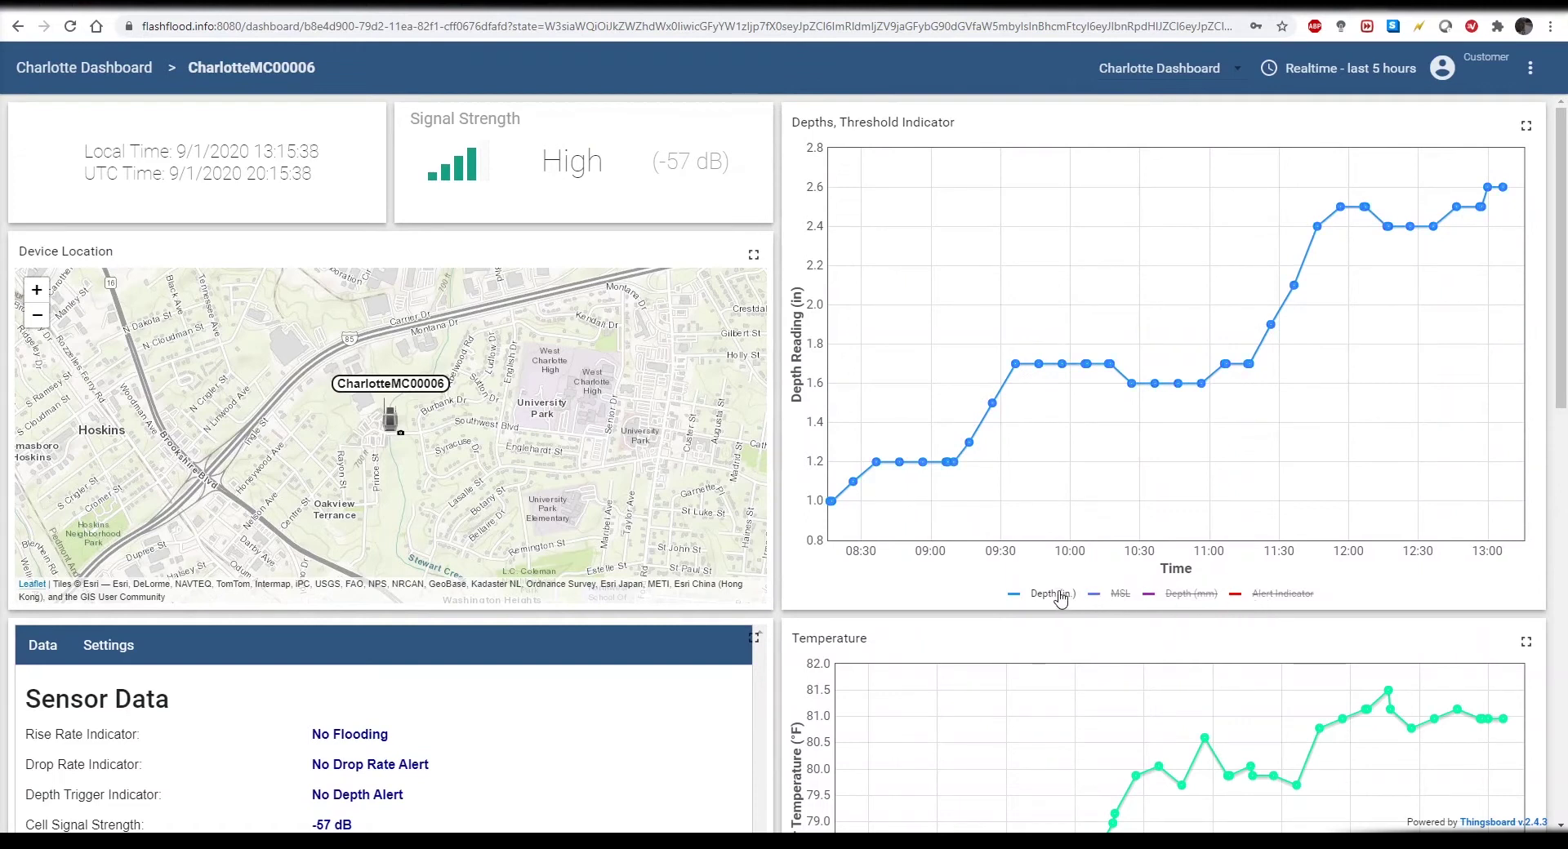
click(1059, 596)
click(1058, 596)
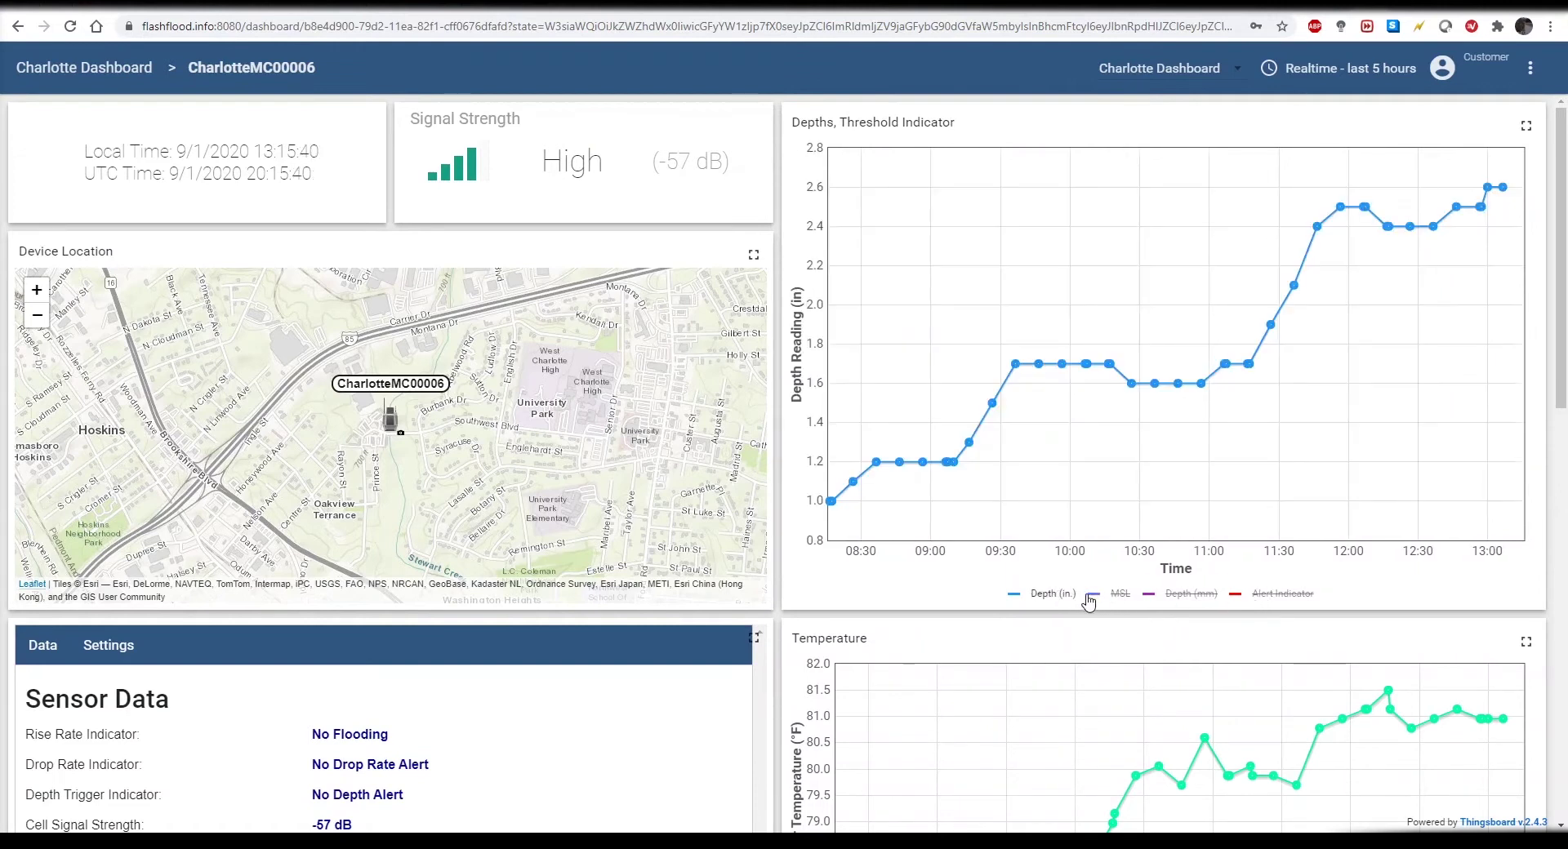
click(1052, 594)
click(1183, 597)
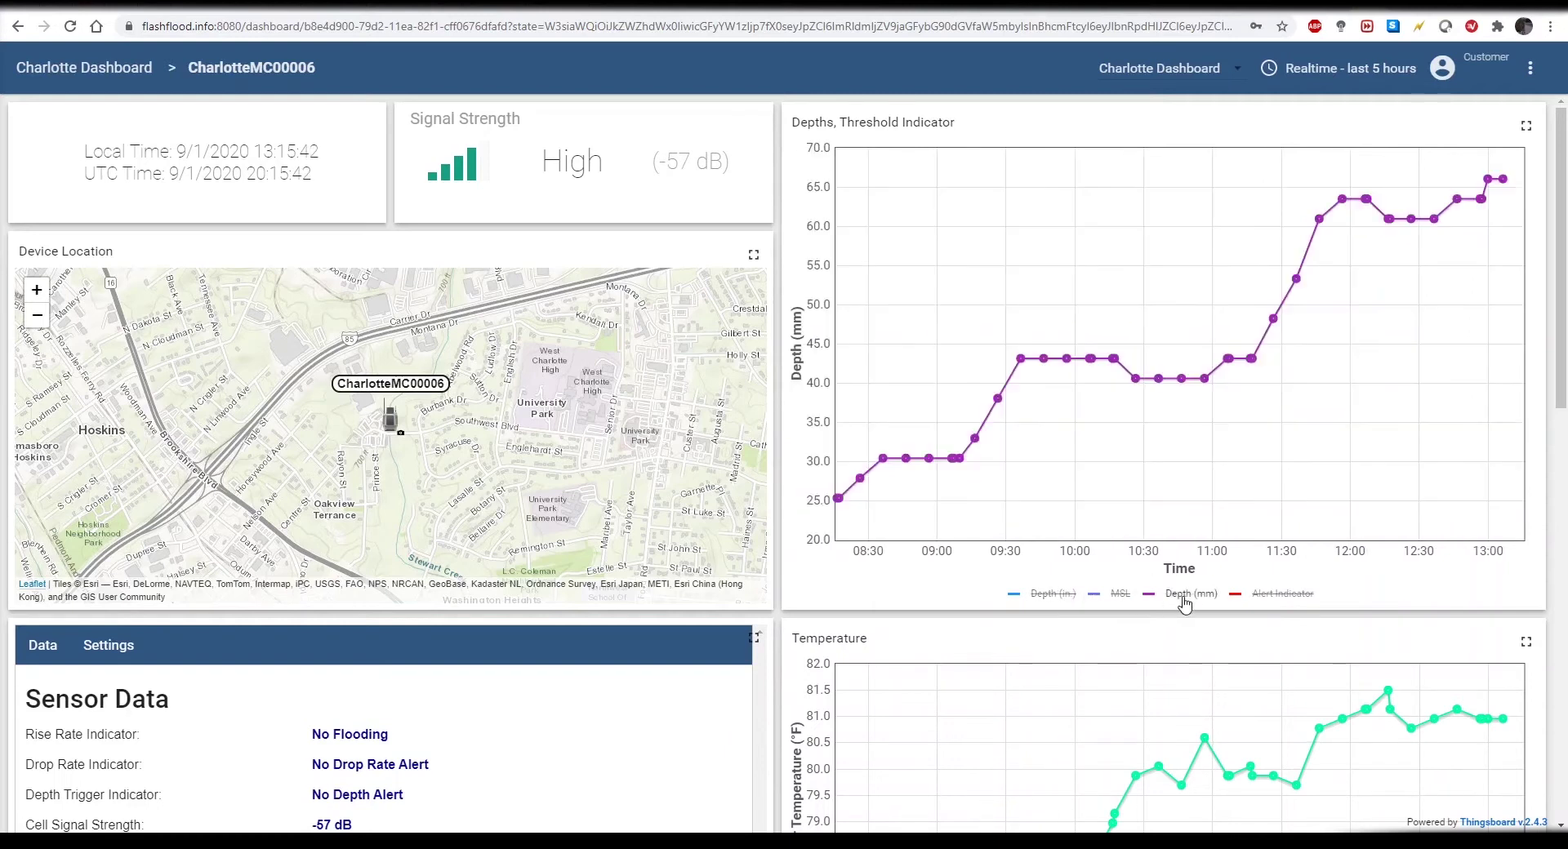
click(1184, 600)
click(1062, 598)
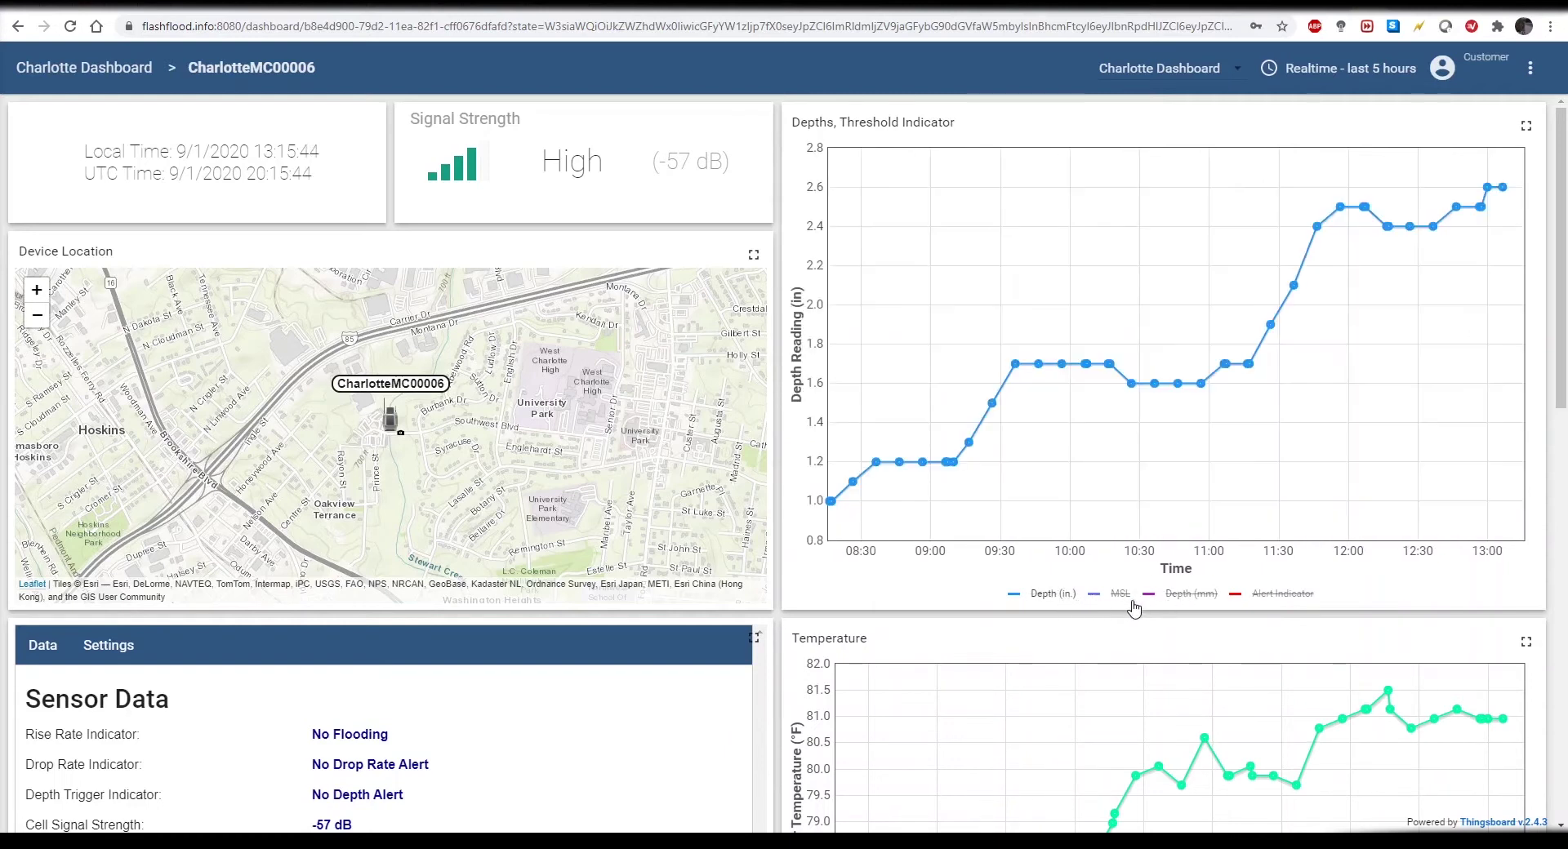
click(1286, 593)
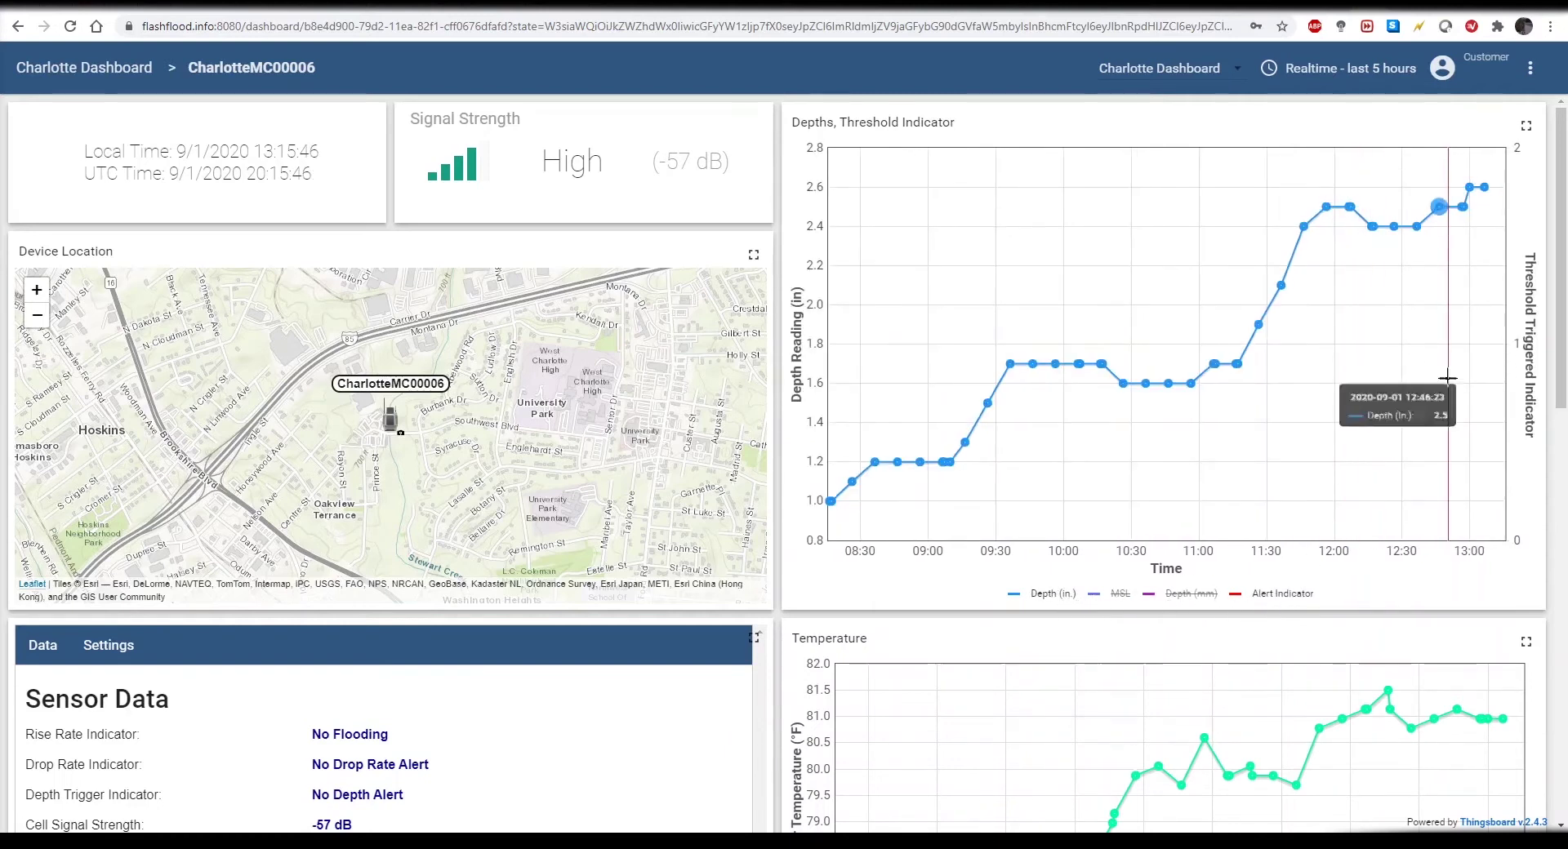
click(1343, 98)
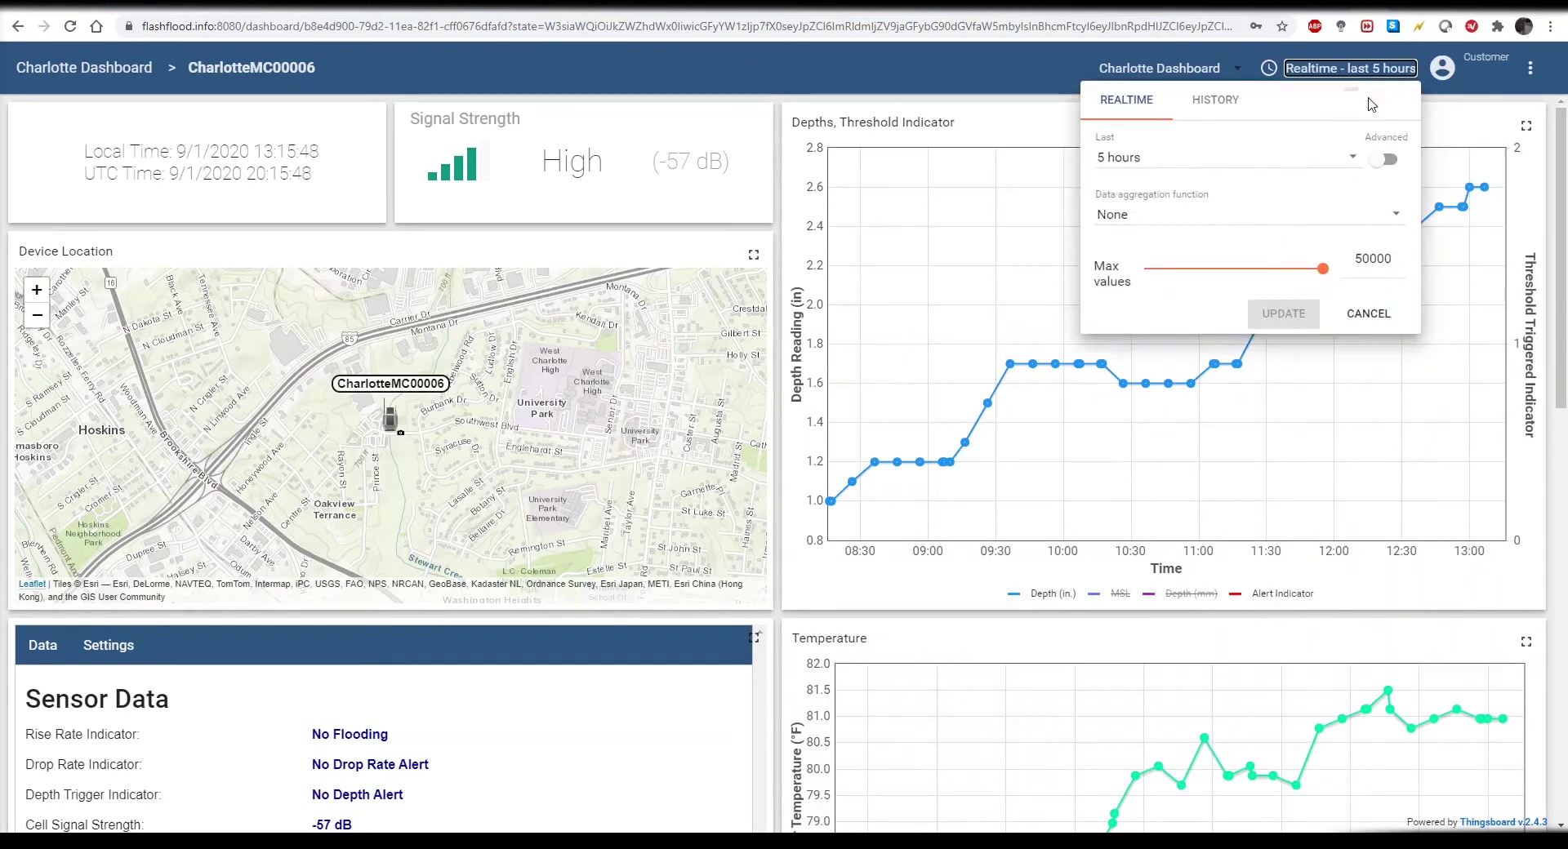
Step: Set the dashboard time window to realtime, last 1 day
click(1291, 158)
scroll(1265, 245, down, 2)
click(1257, 214)
click(1282, 314)
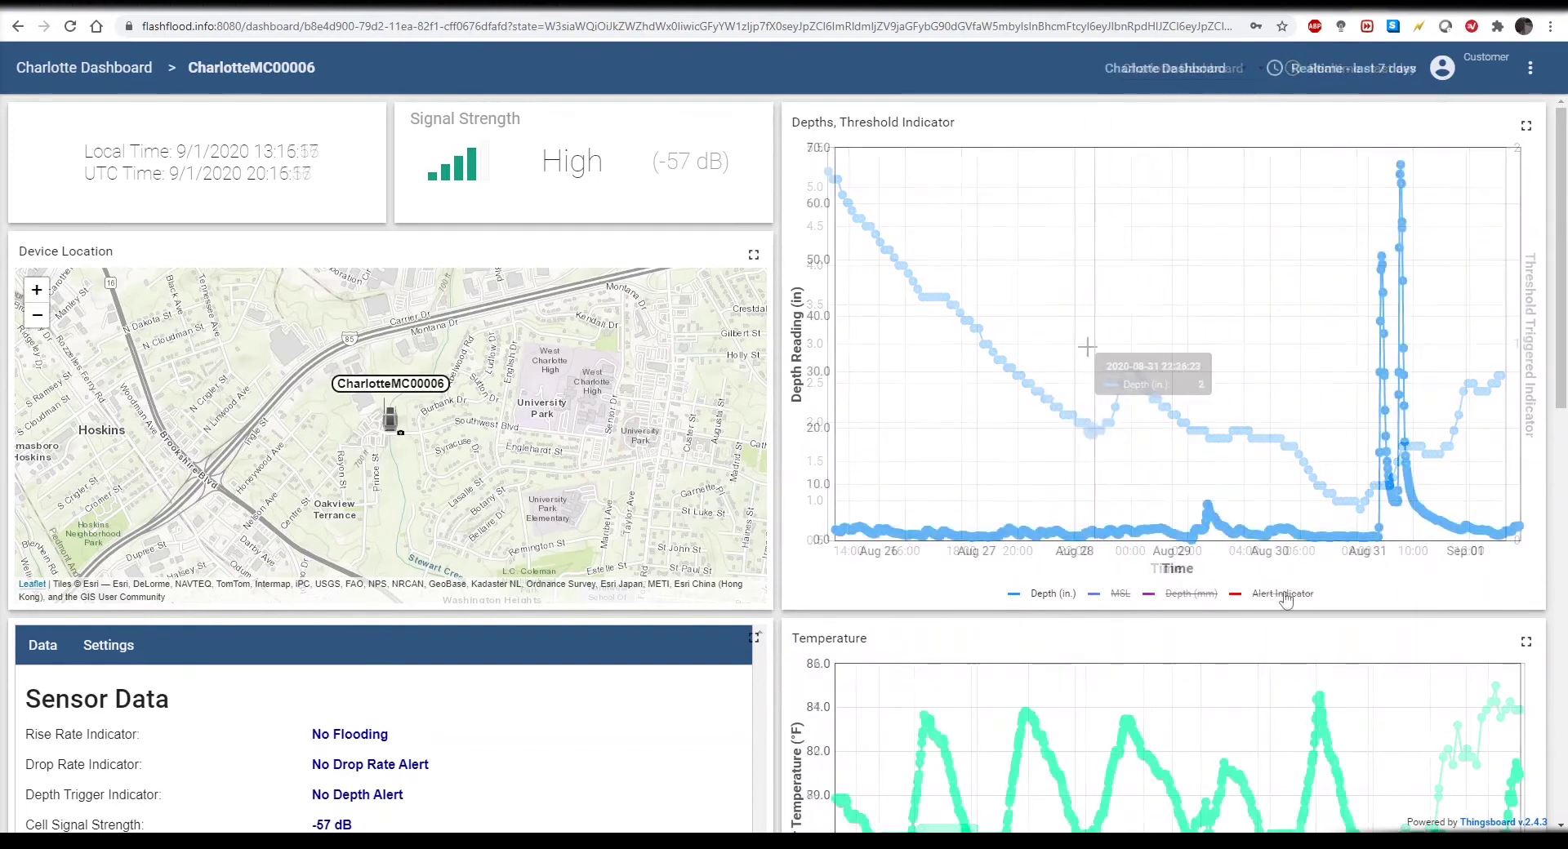
Step: Zoom the depth chart into the flood peaks, down to 03:00–04:10, then reset the zoom
drag(1330, 455, 1441, 468)
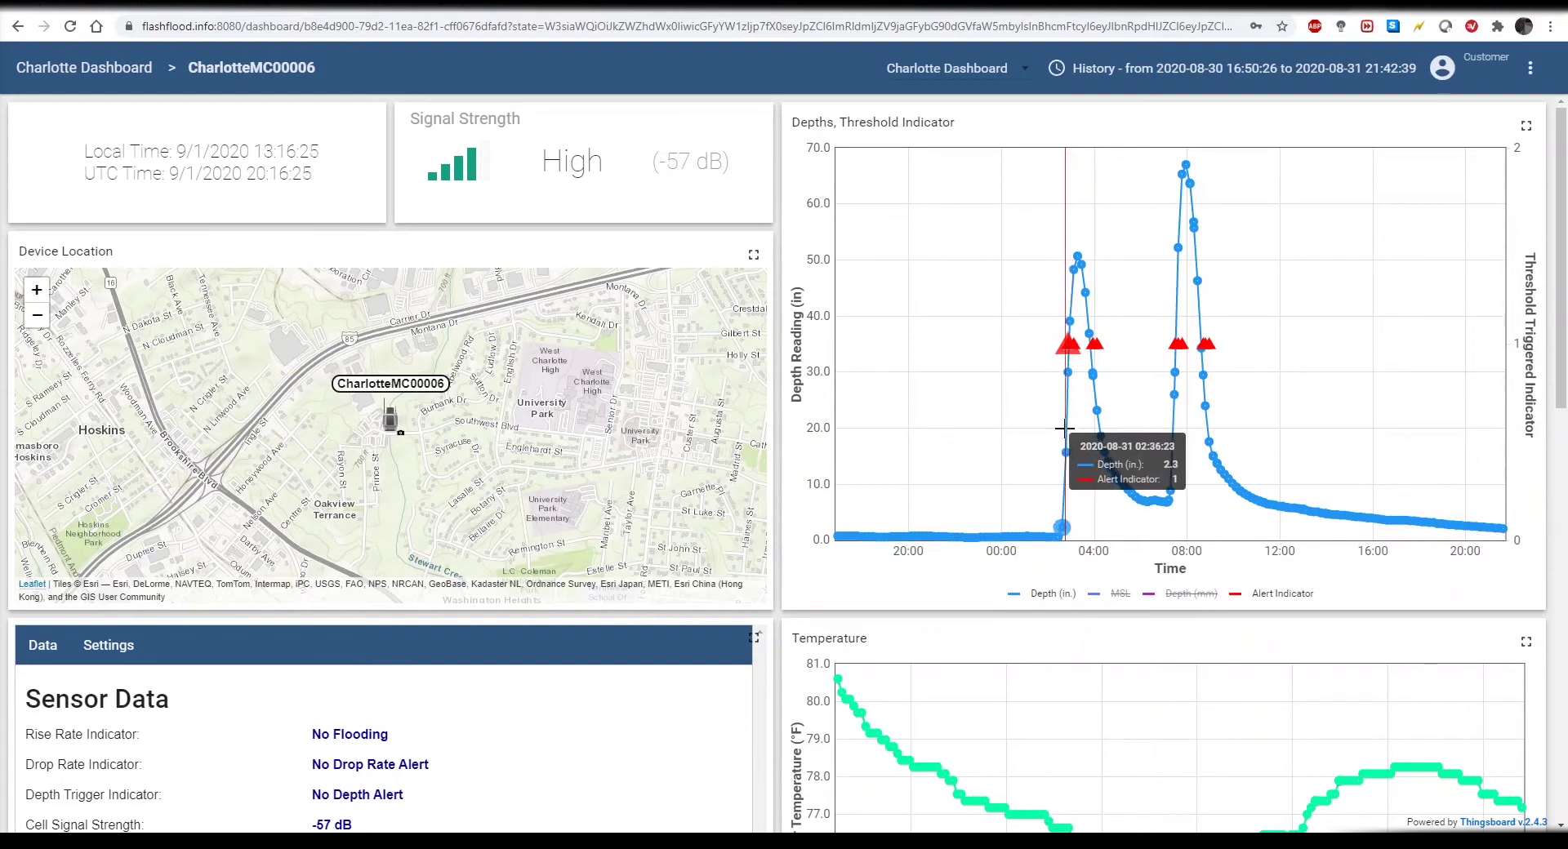
drag(1059, 436, 1111, 443)
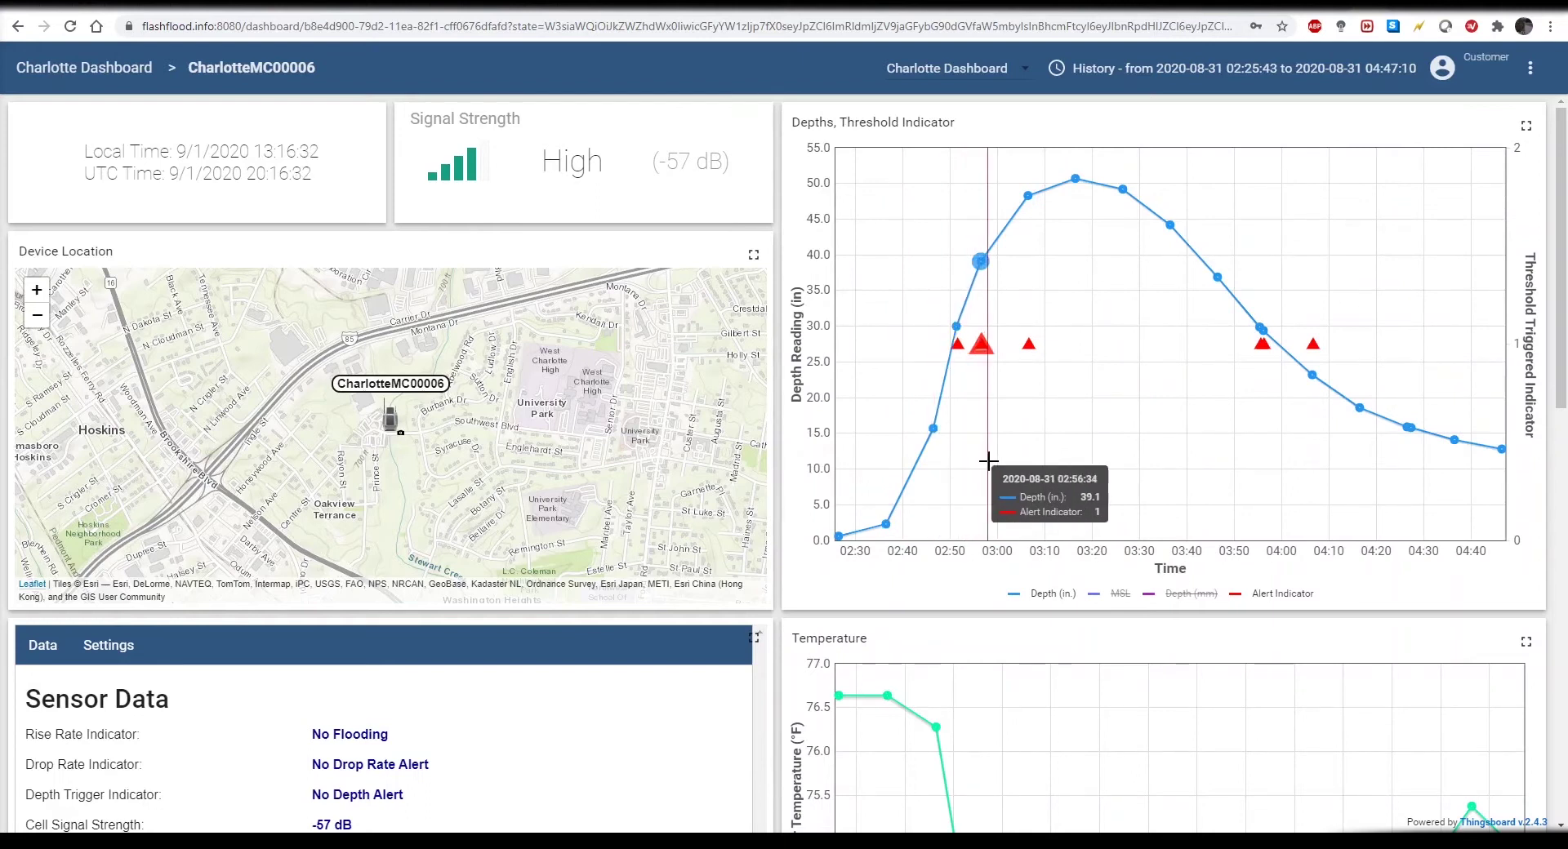
double_click(988, 461)
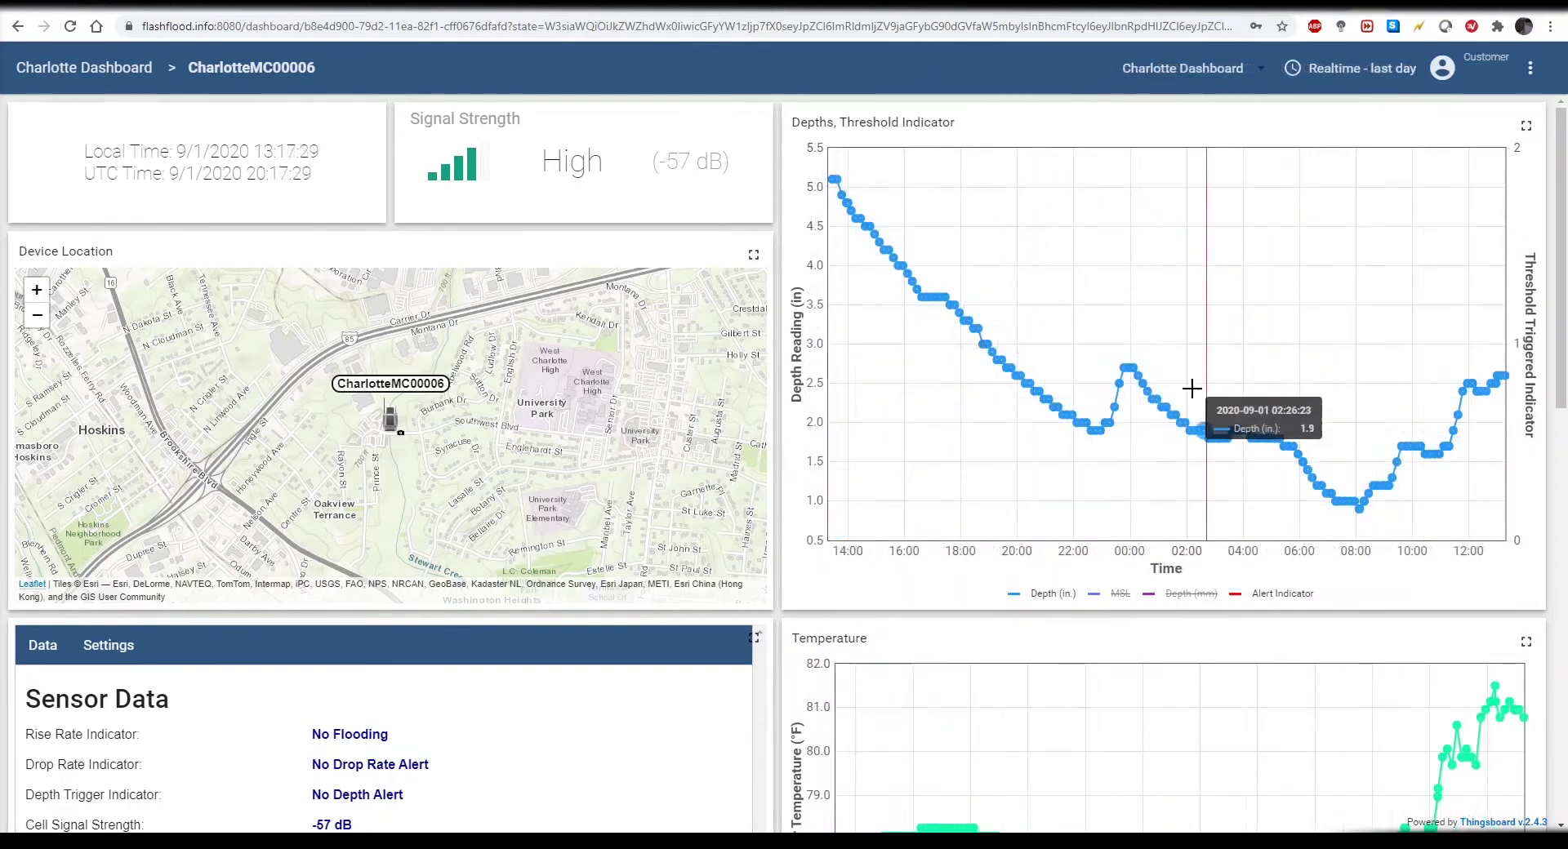
scroll(850, 336, down, 5)
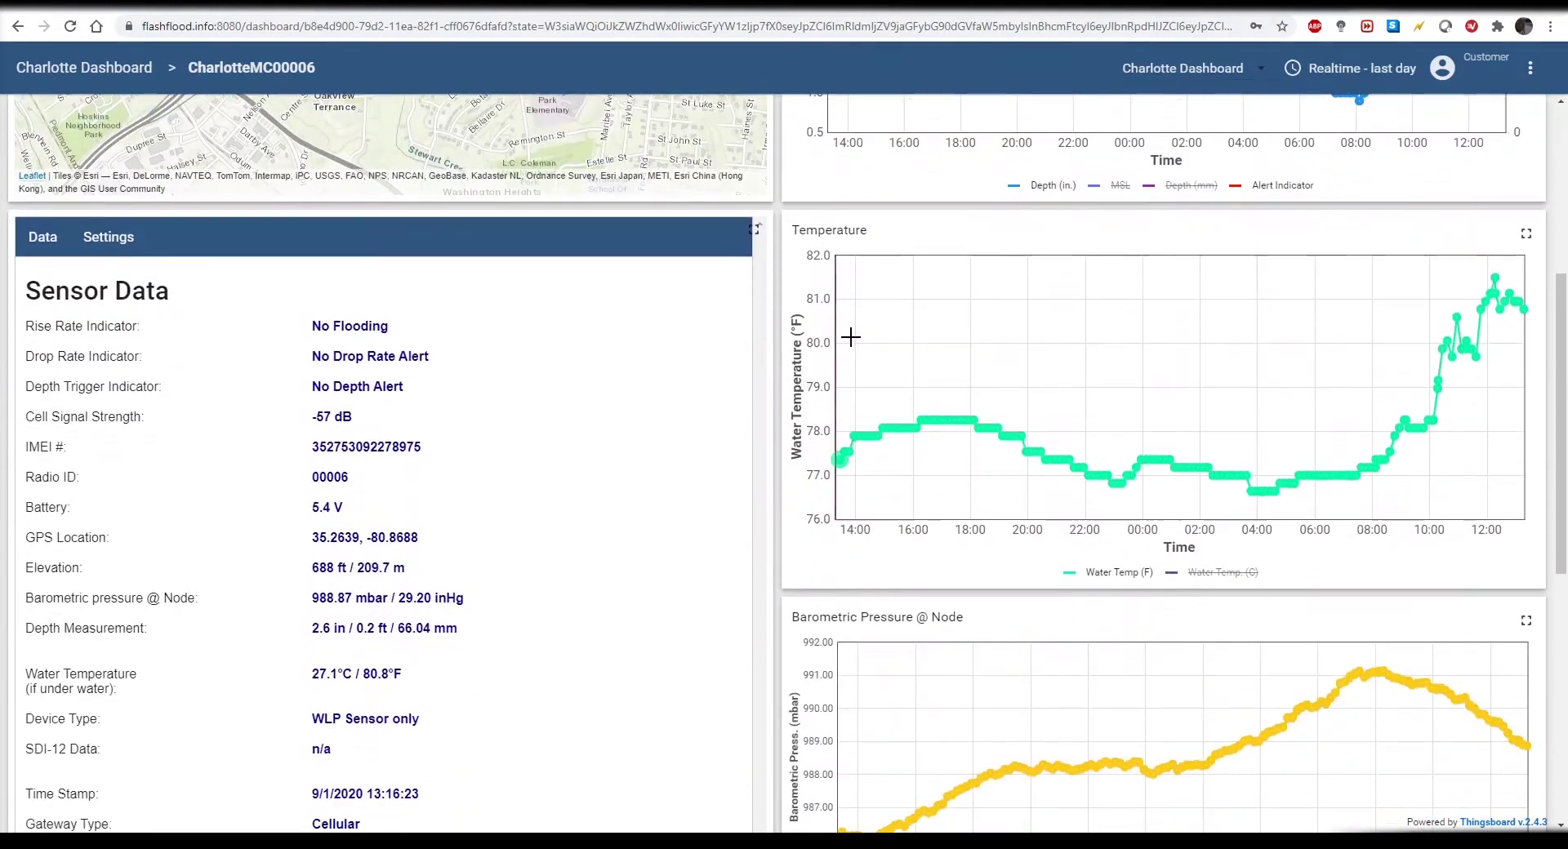
Step: Show Water Temp. (C) and hide Water Temp (F) on the Temperature chart
click(1223, 573)
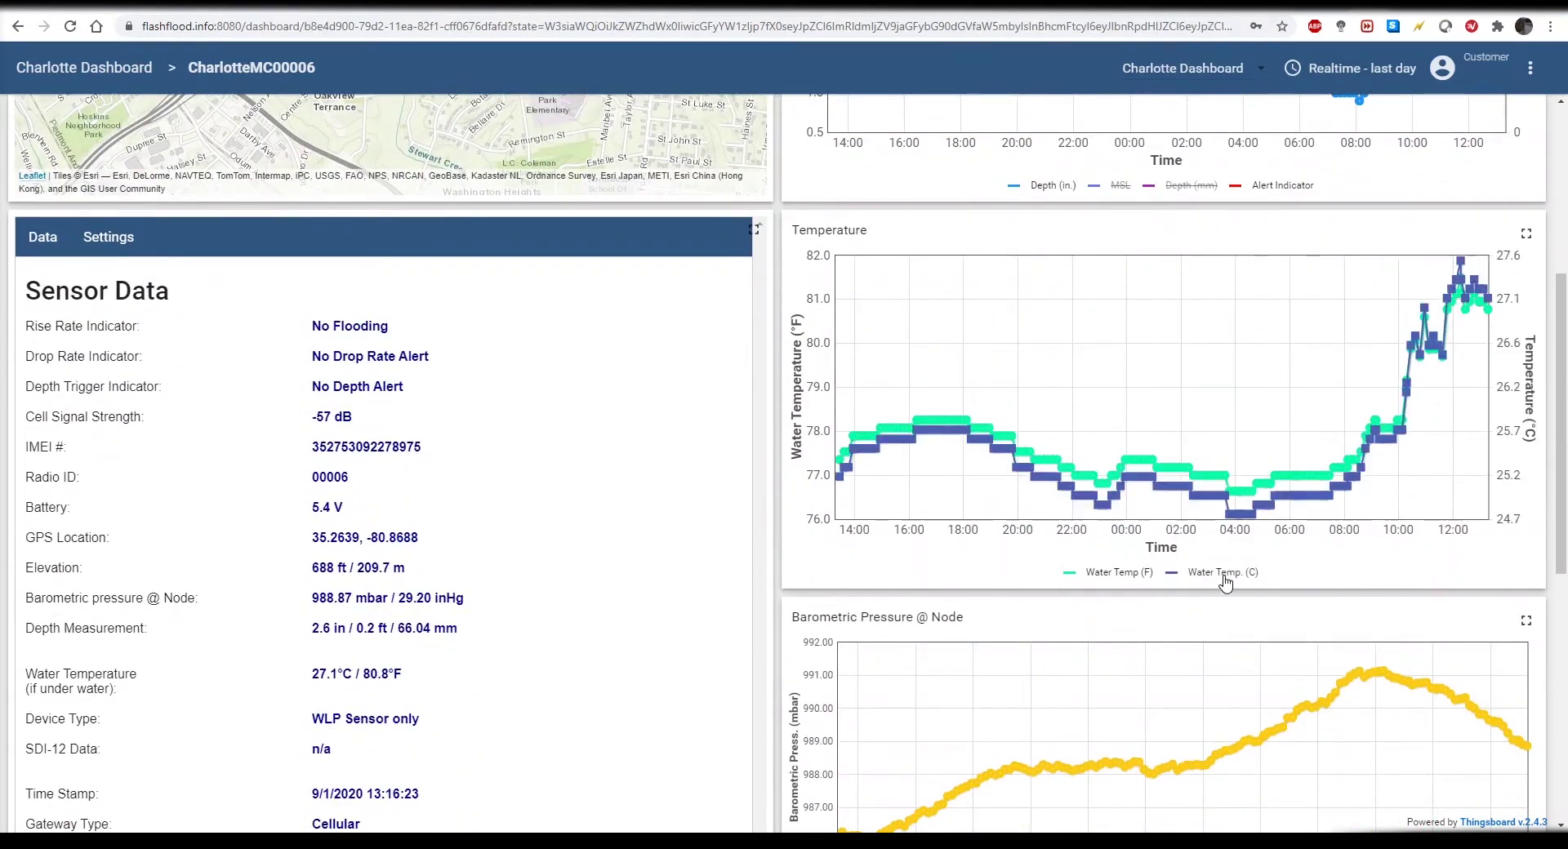
click(1132, 574)
scroll(1133, 577, down, 7)
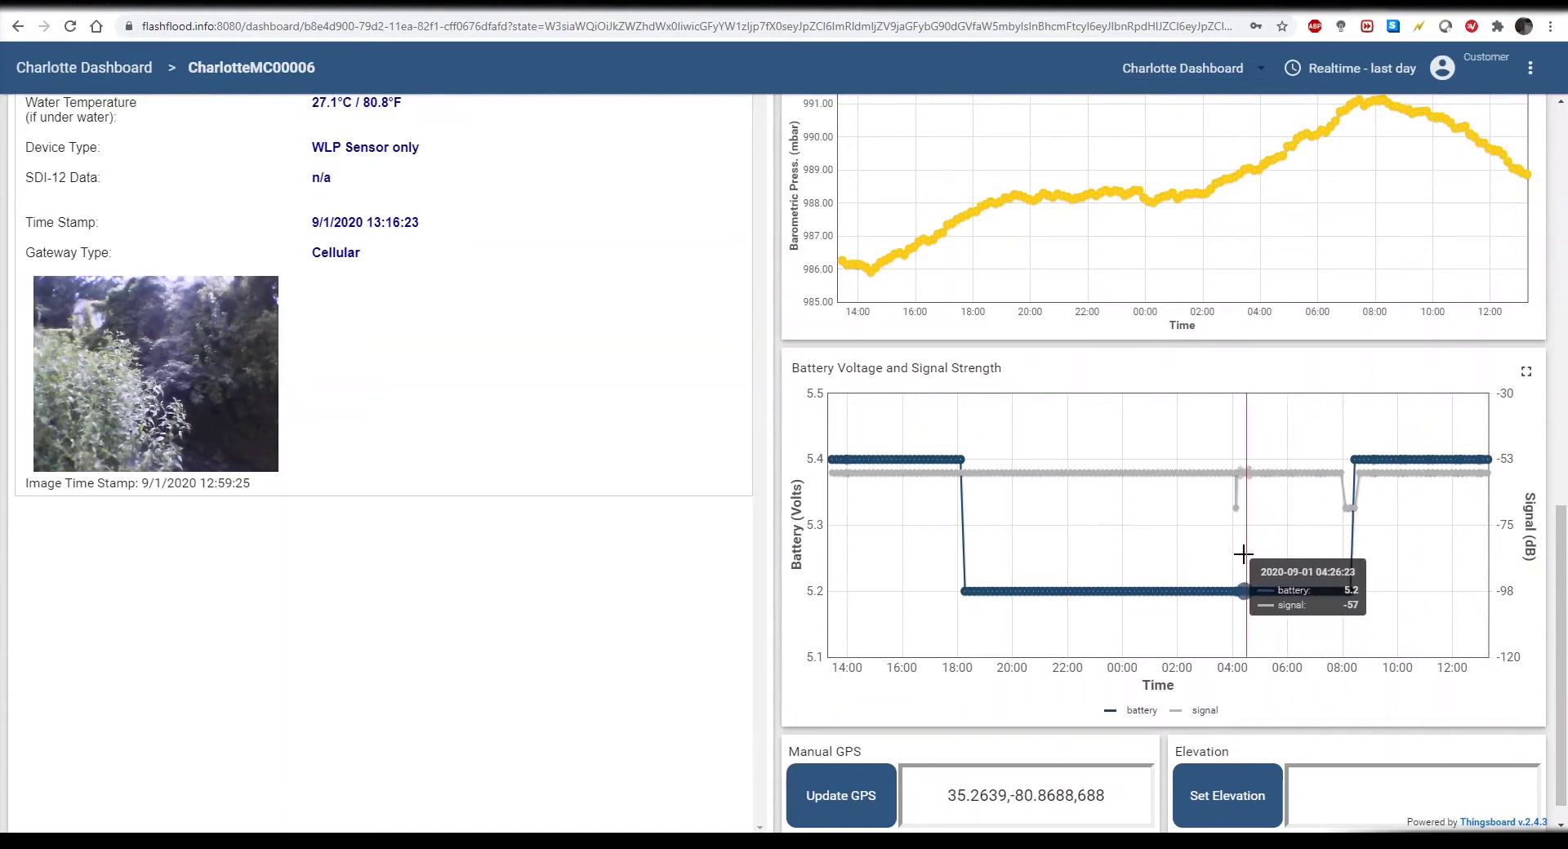
Step: Toggle the signal and battery series off and back on in the battery chart
click(1205, 711)
click(1205, 712)
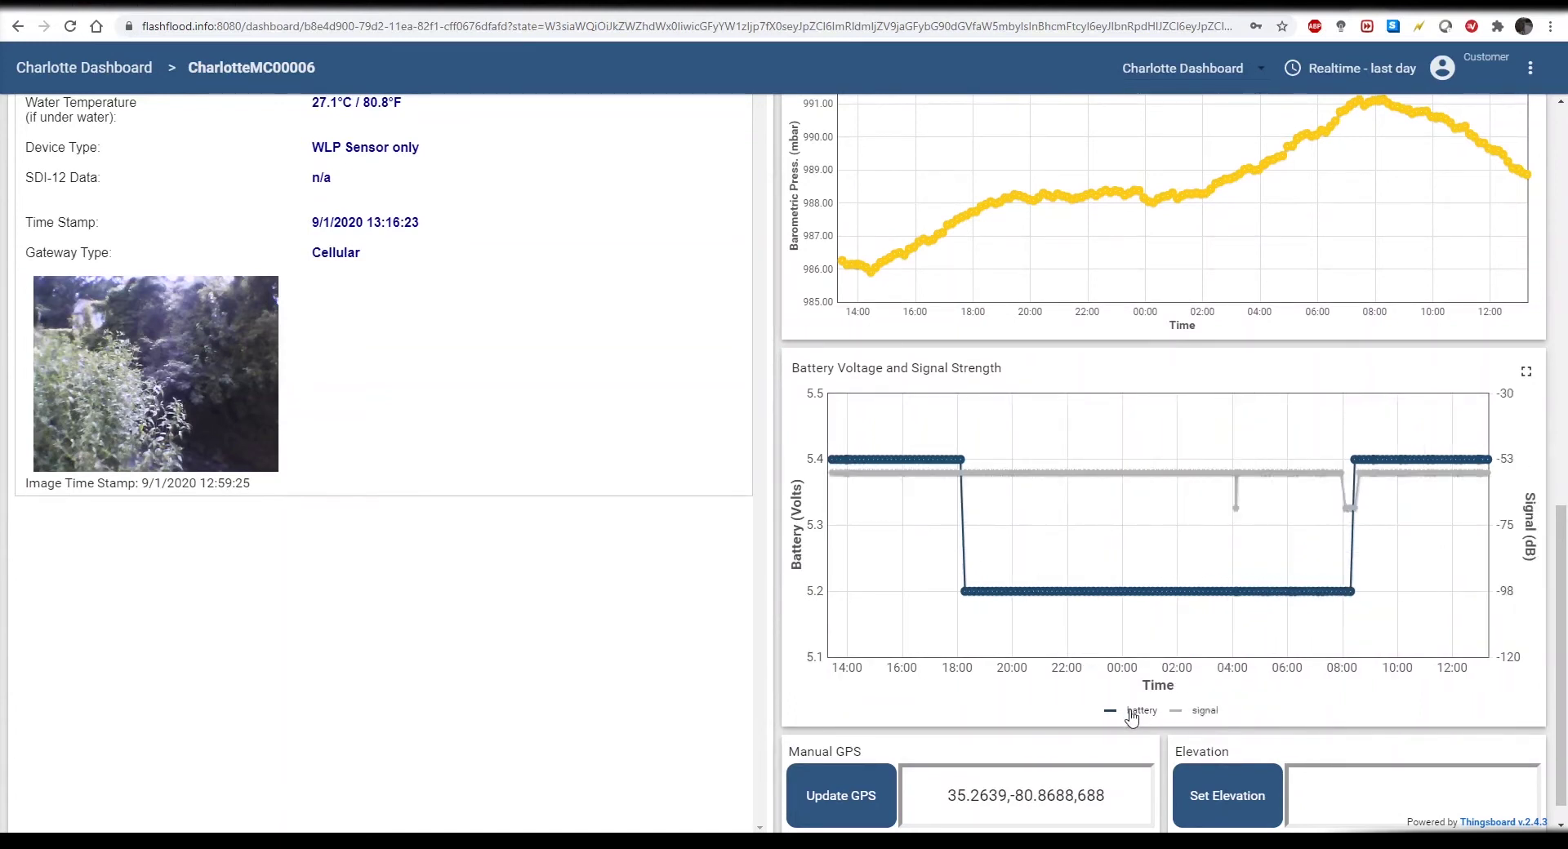
click(1139, 711)
click(1135, 712)
scroll(775, 400, down, 1)
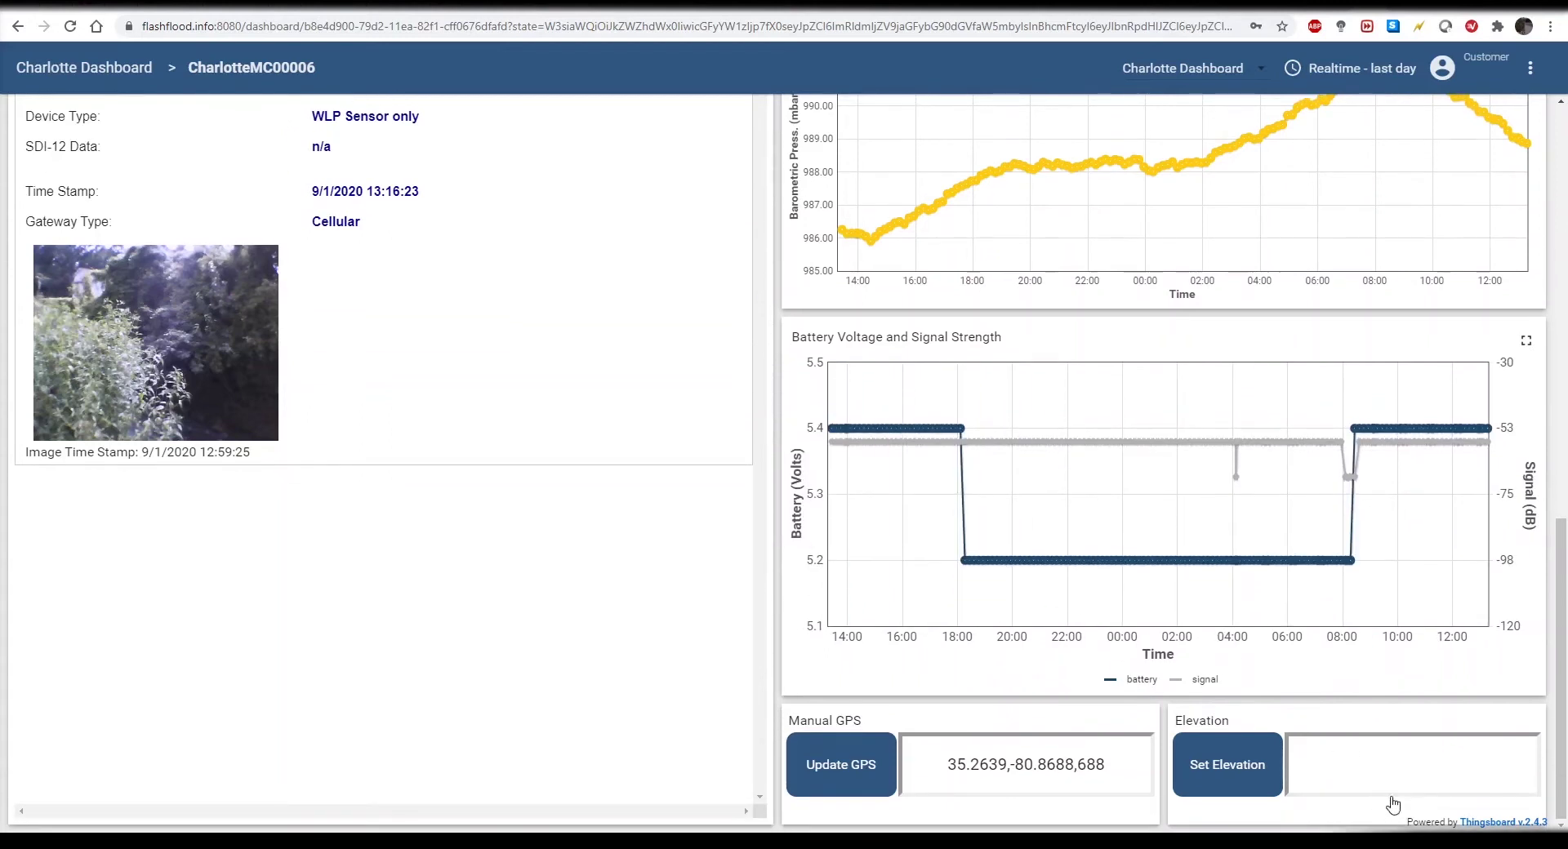
click(1391, 772)
click(726, 431)
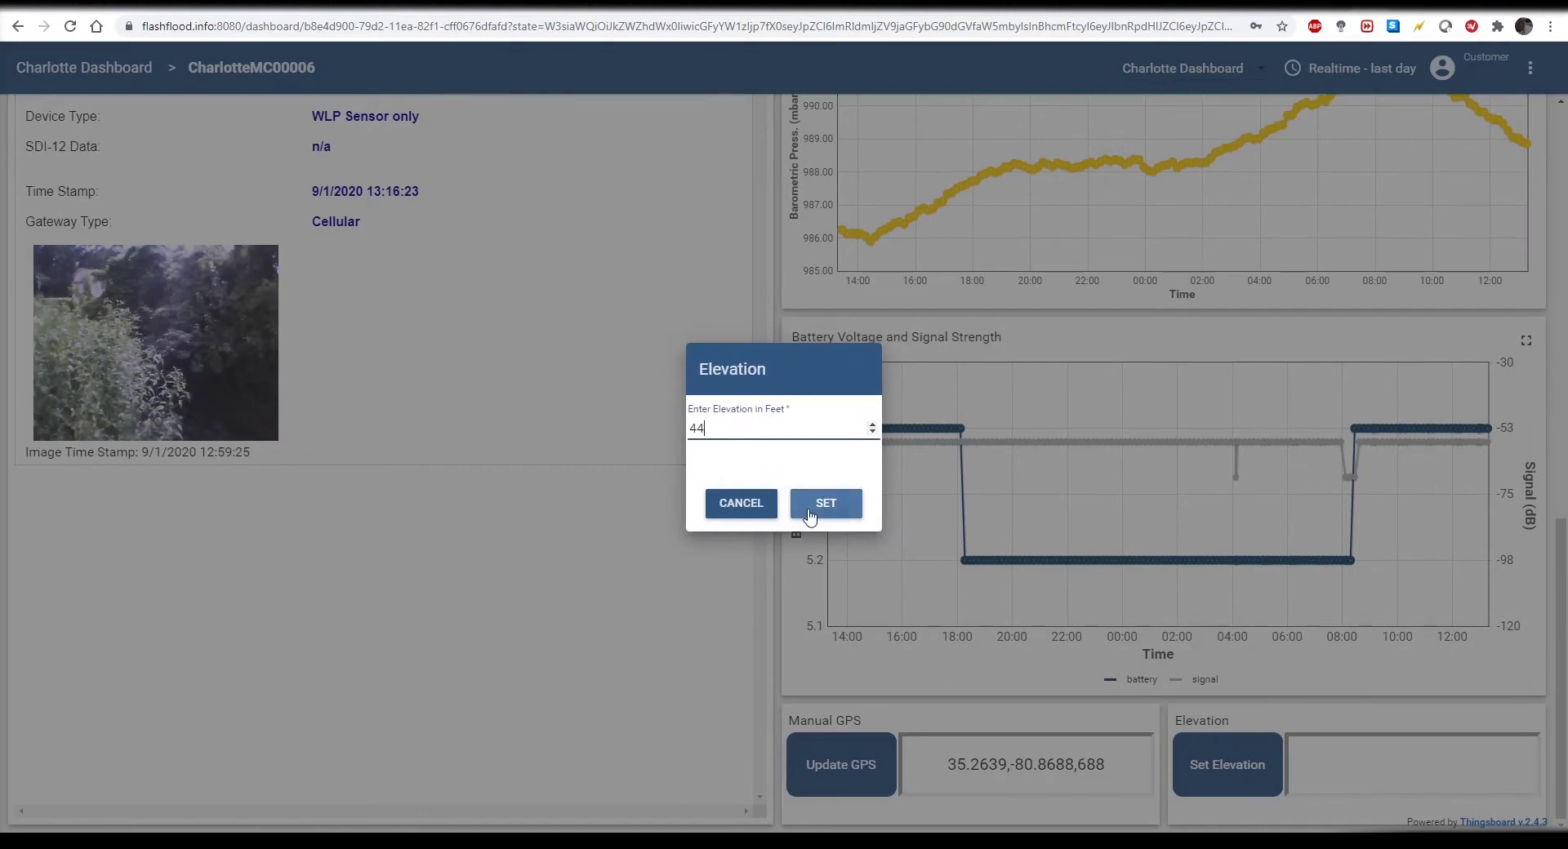
click(761, 509)
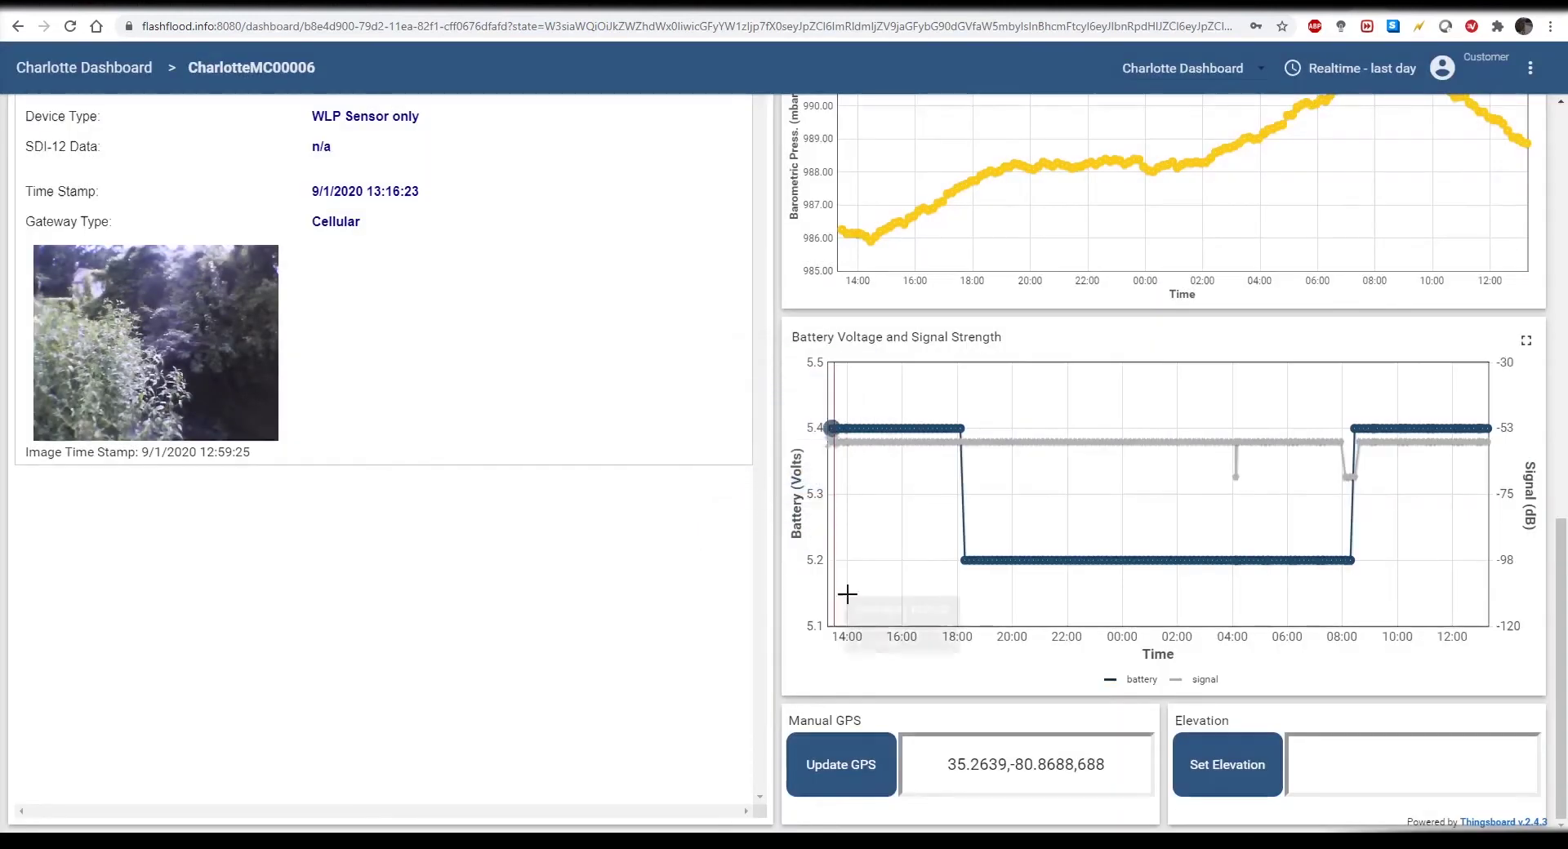
Step: Send the image request command to CharlotteMC00006 and dismiss the message-sent notice
scroll(628, 616, up, 7)
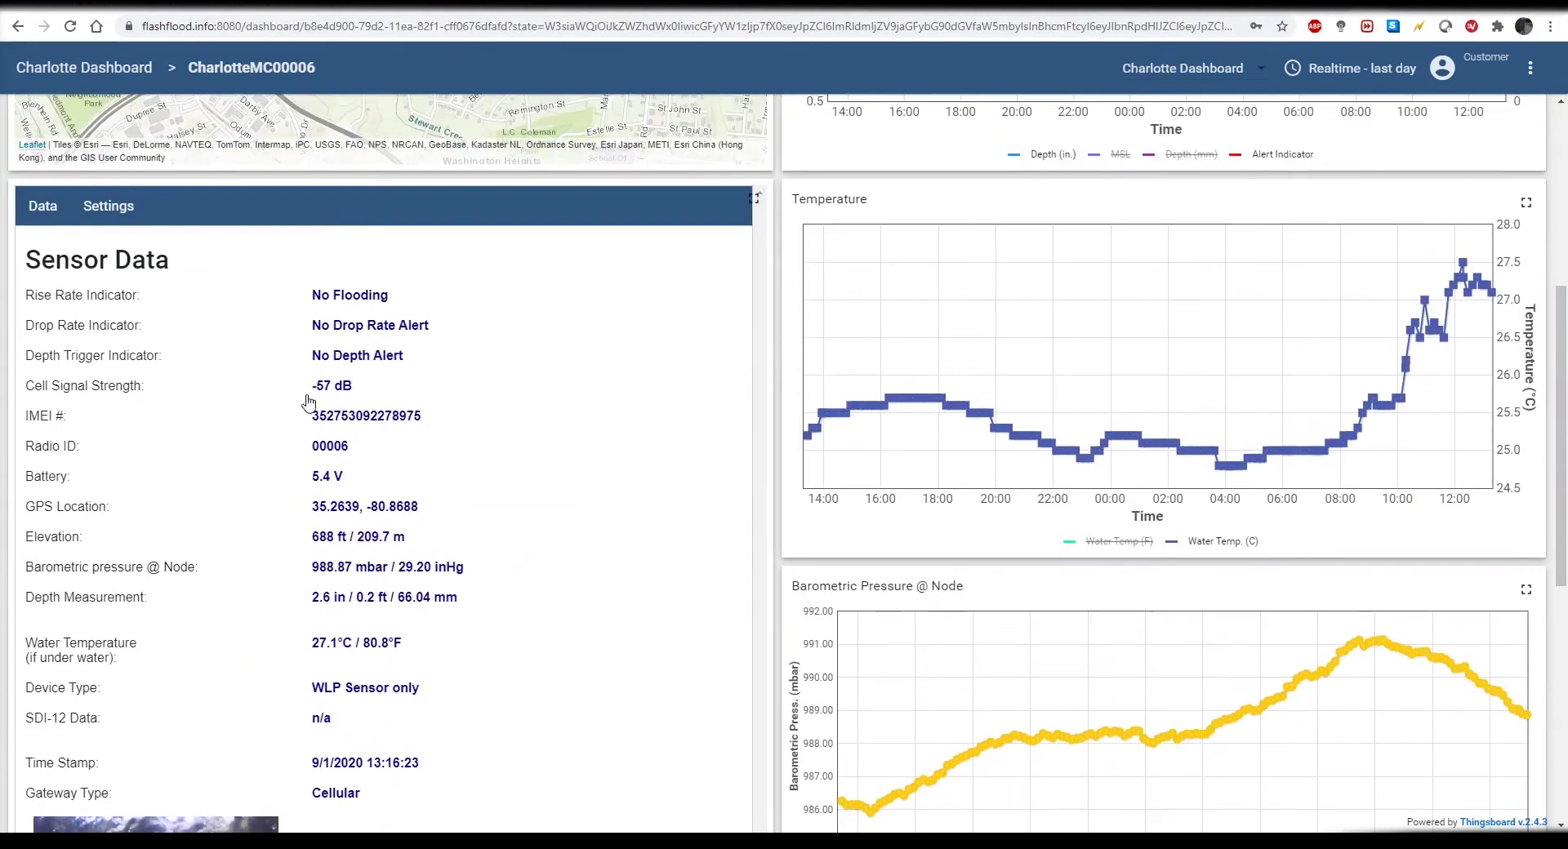
scroll(308, 408, up, 2)
click(109, 369)
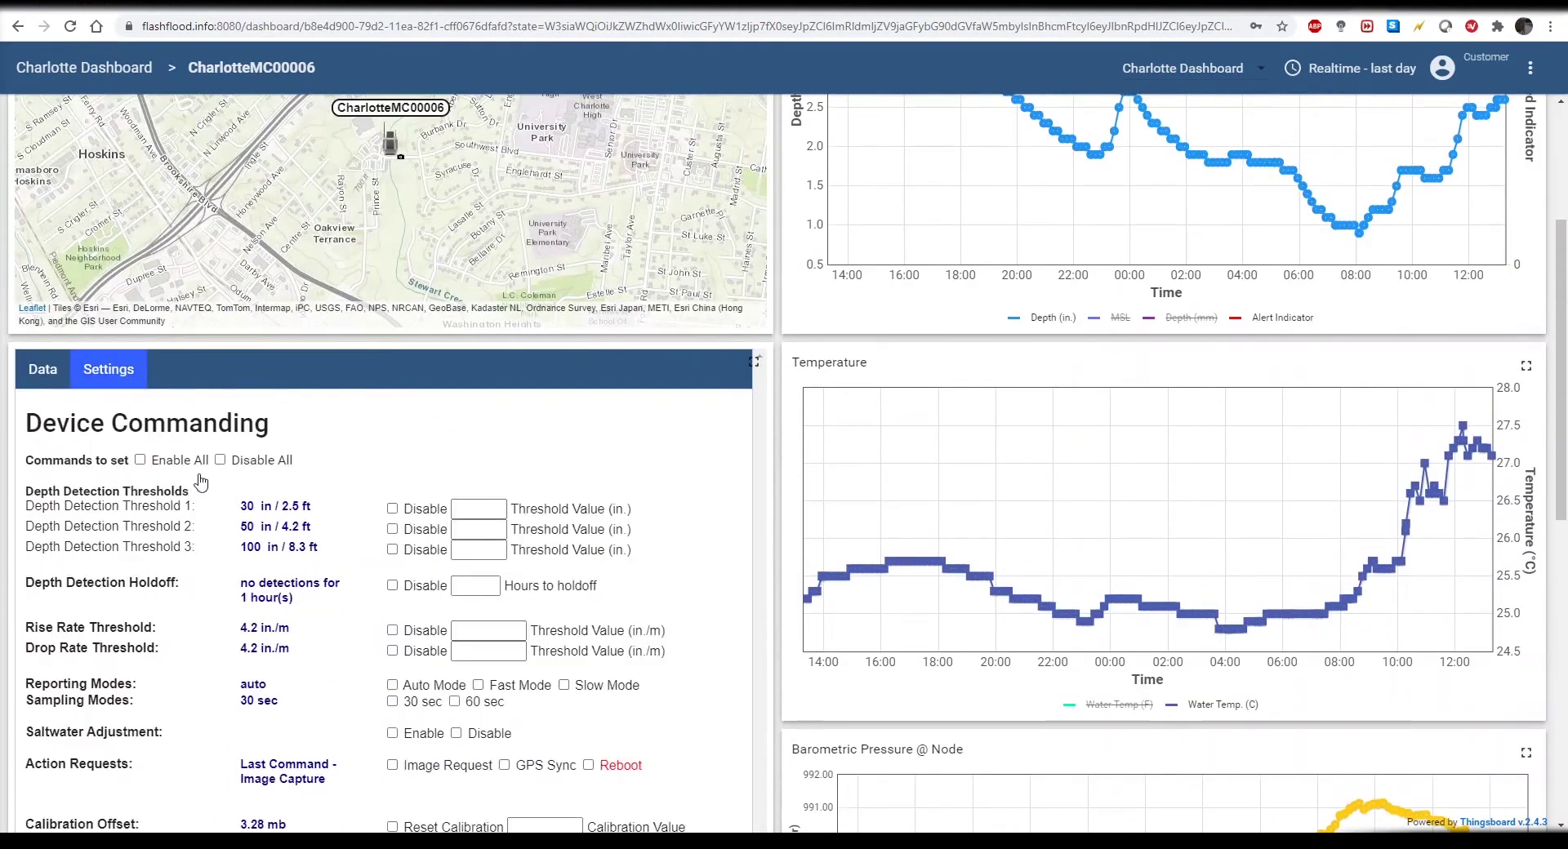
scroll(201, 482, down, 4)
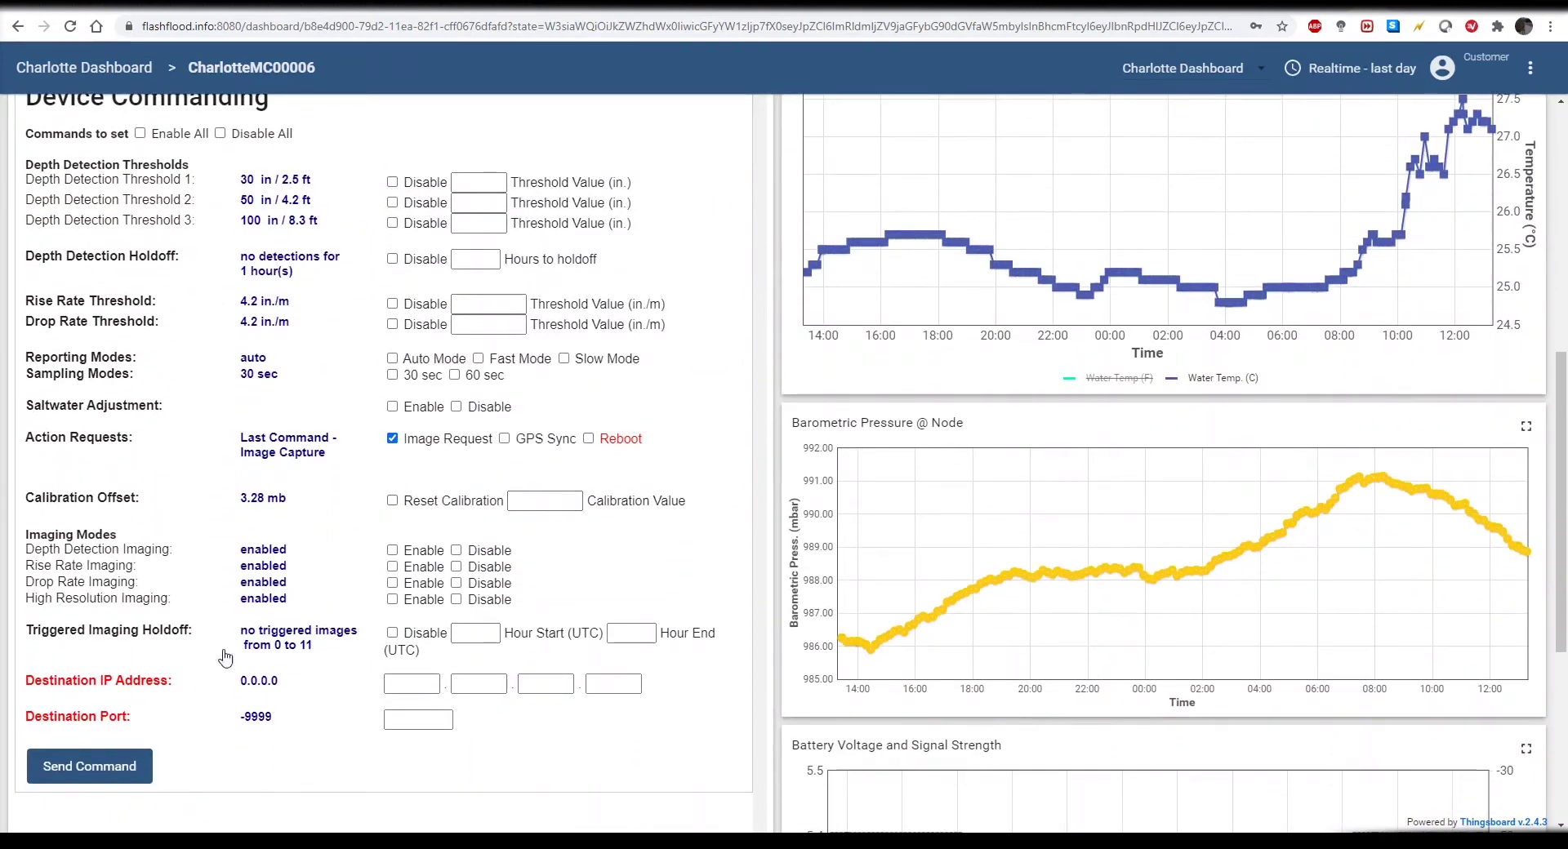
click(129, 762)
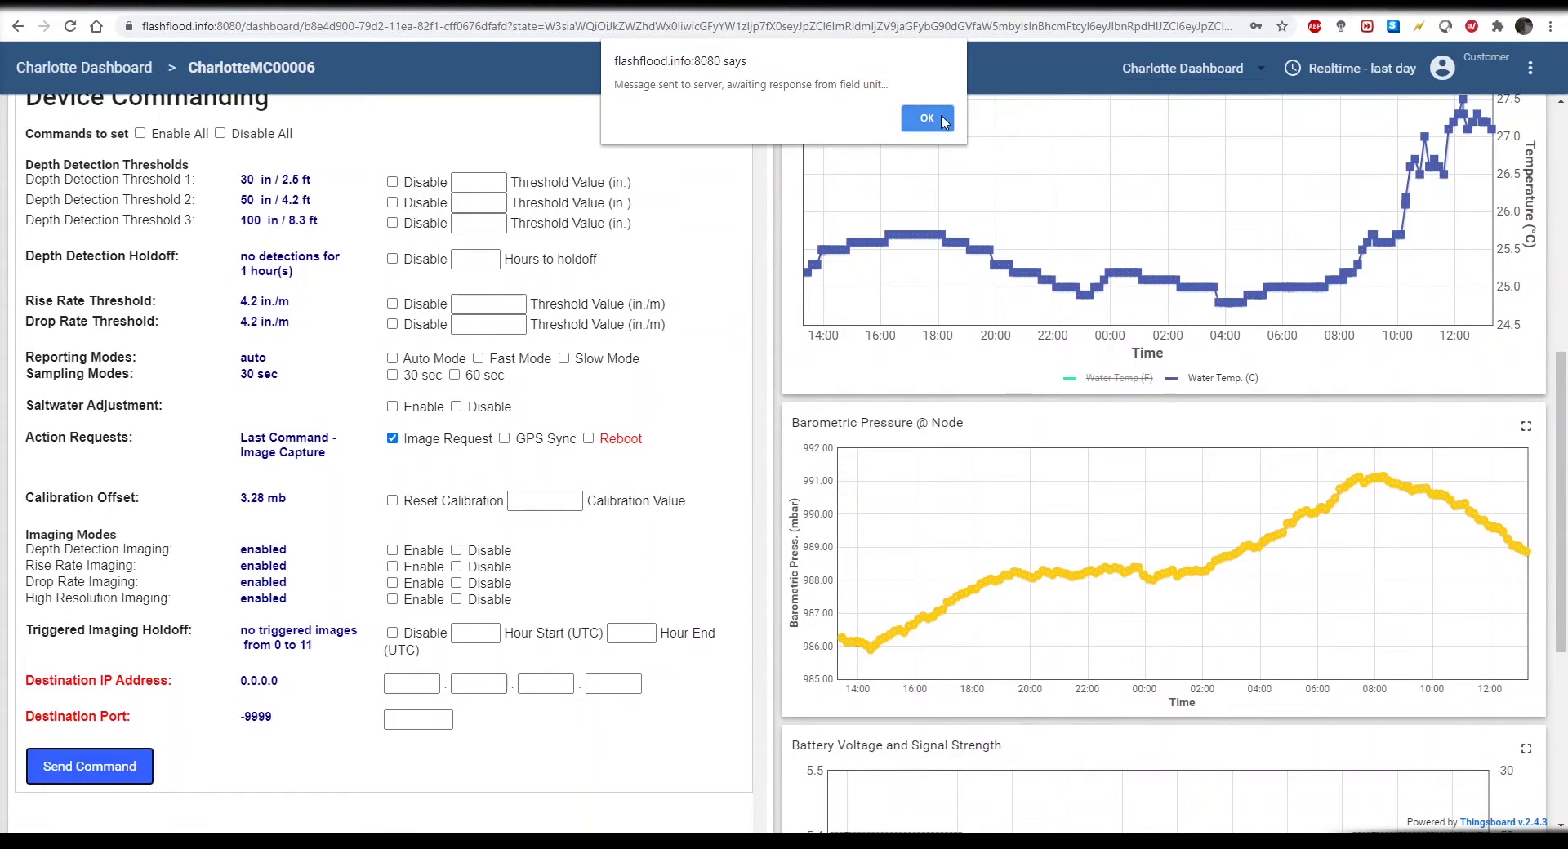
click(927, 118)
Step: View CharlotteMC00006's latest camera image from its map marker
scroll(139, 282, up, 3)
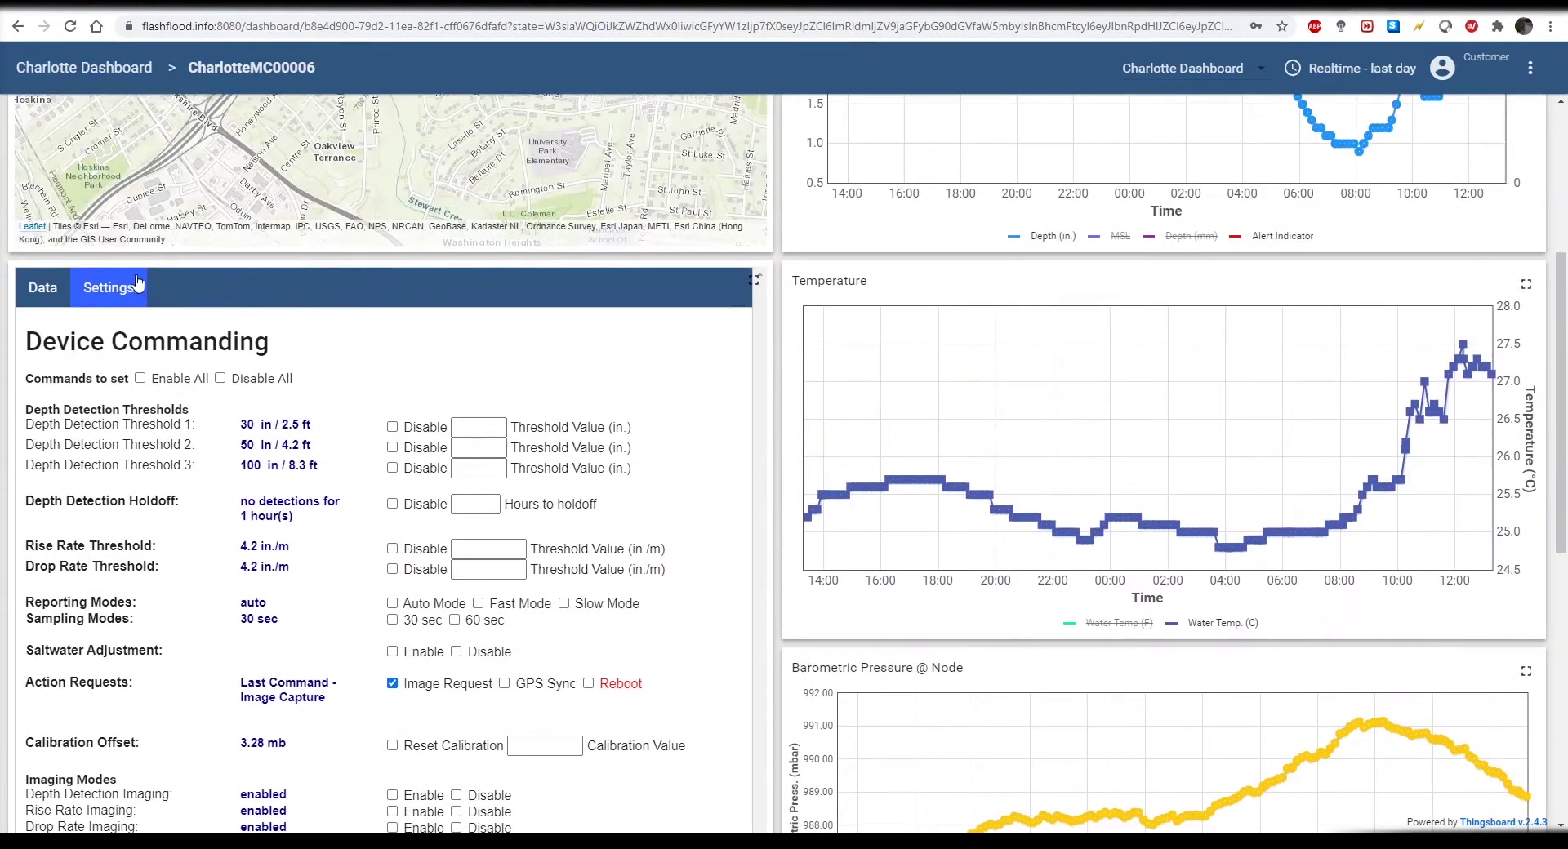
scroll(136, 283, up, 4)
click(392, 398)
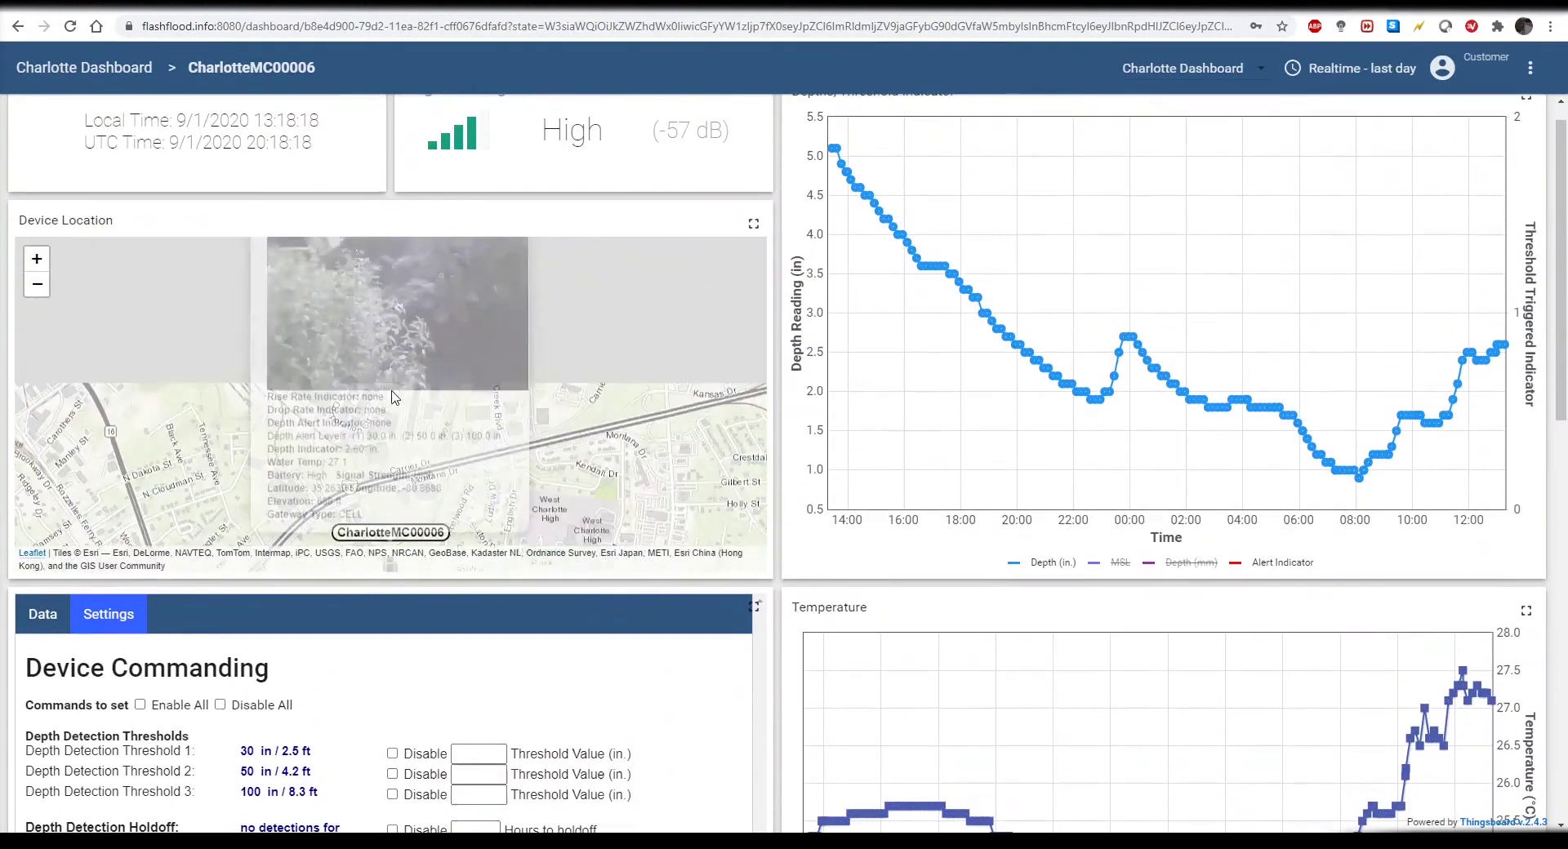
scroll(563, 433, down, 1)
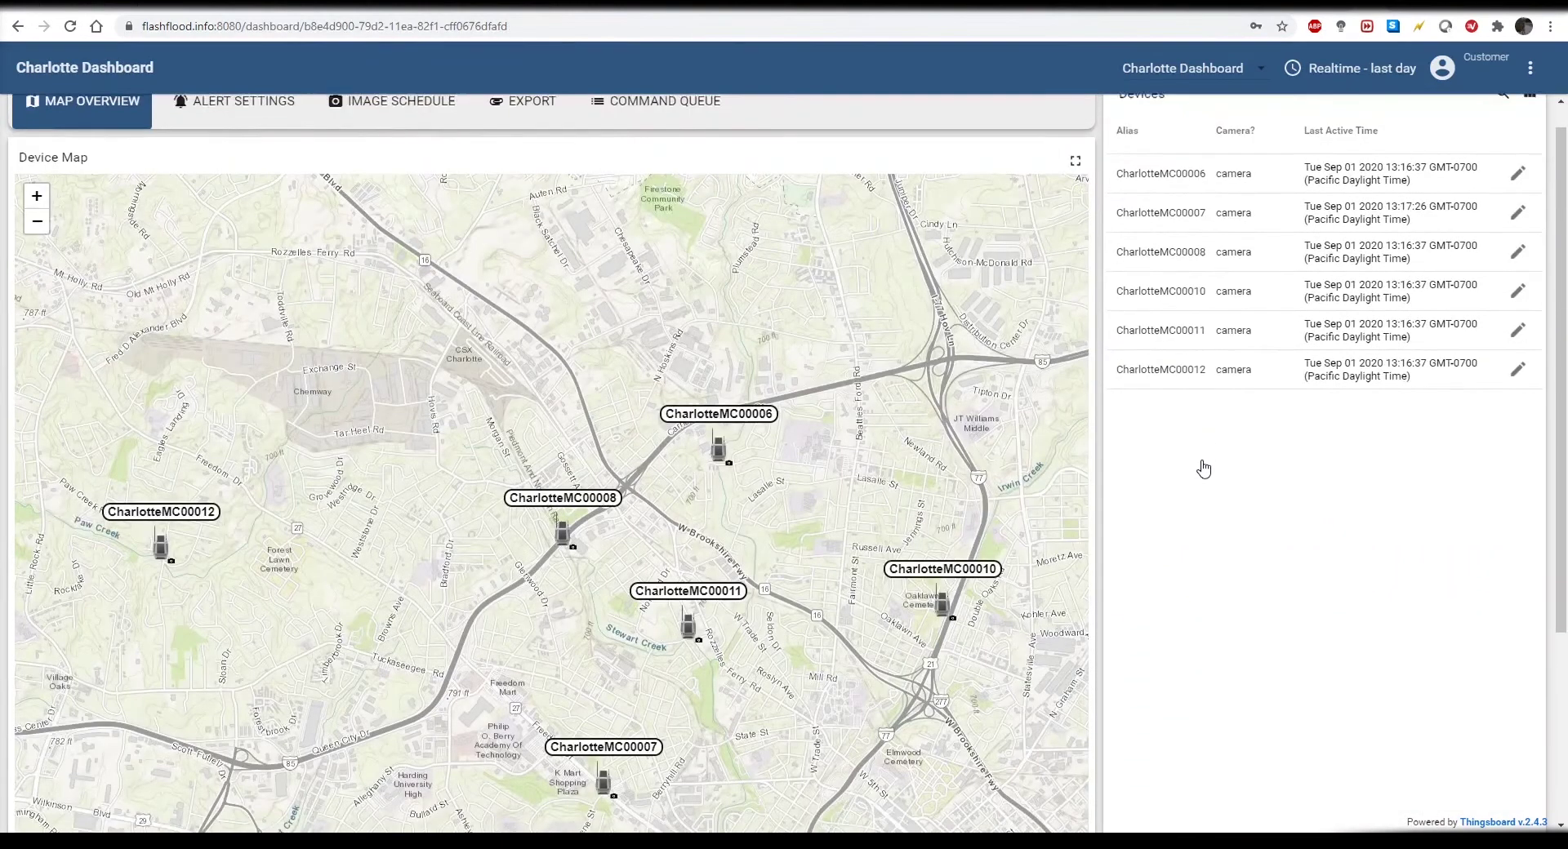
click(258, 139)
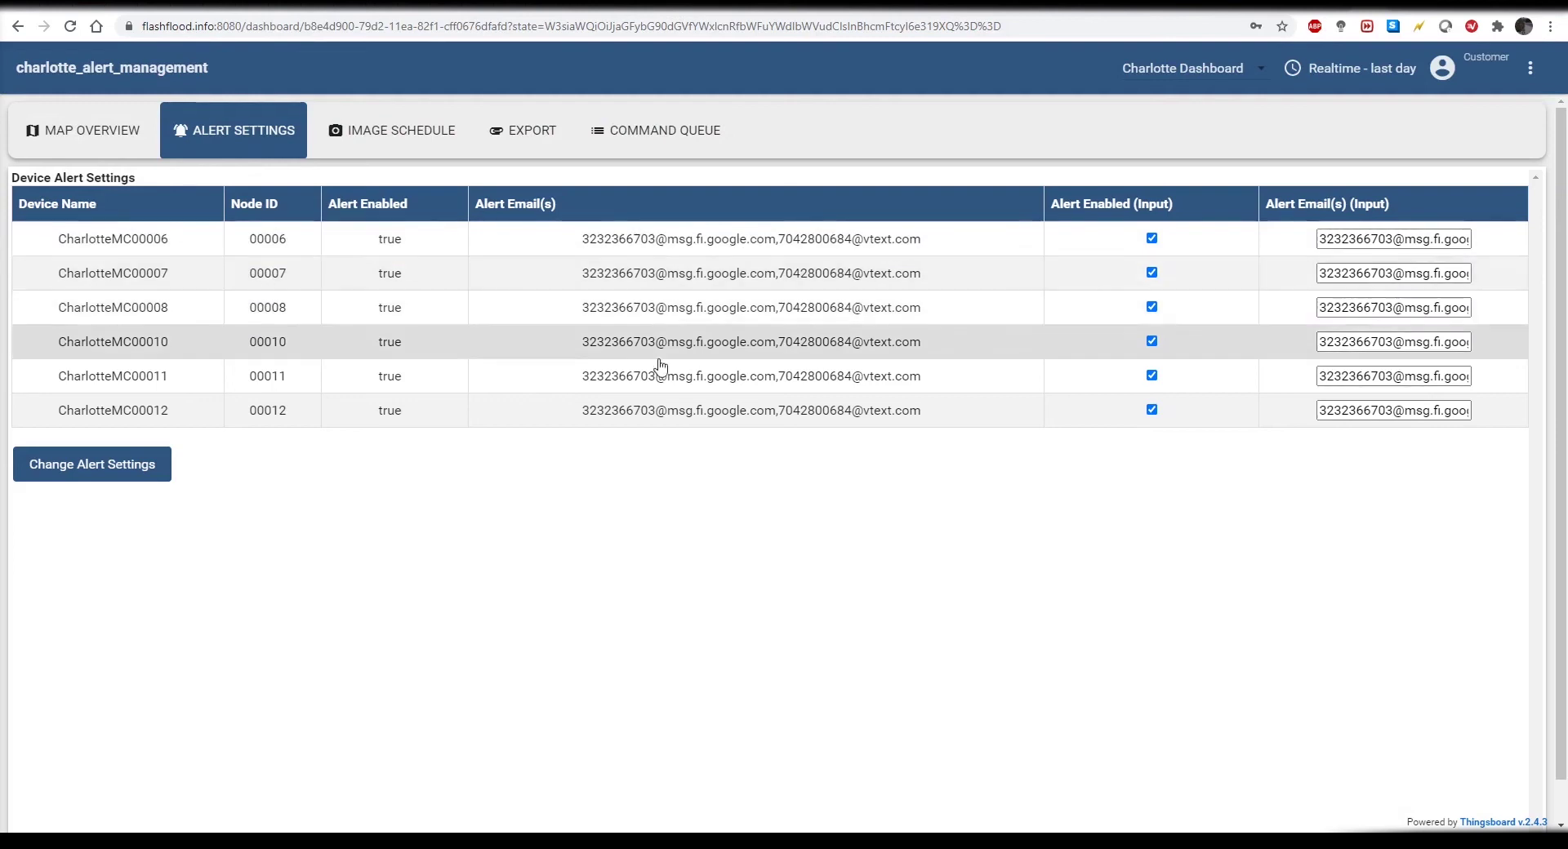
Step: Replace the start of CharlotteMC00006's alert e-mail address in the Alert Settings table
click(1151, 239)
click(1384, 237)
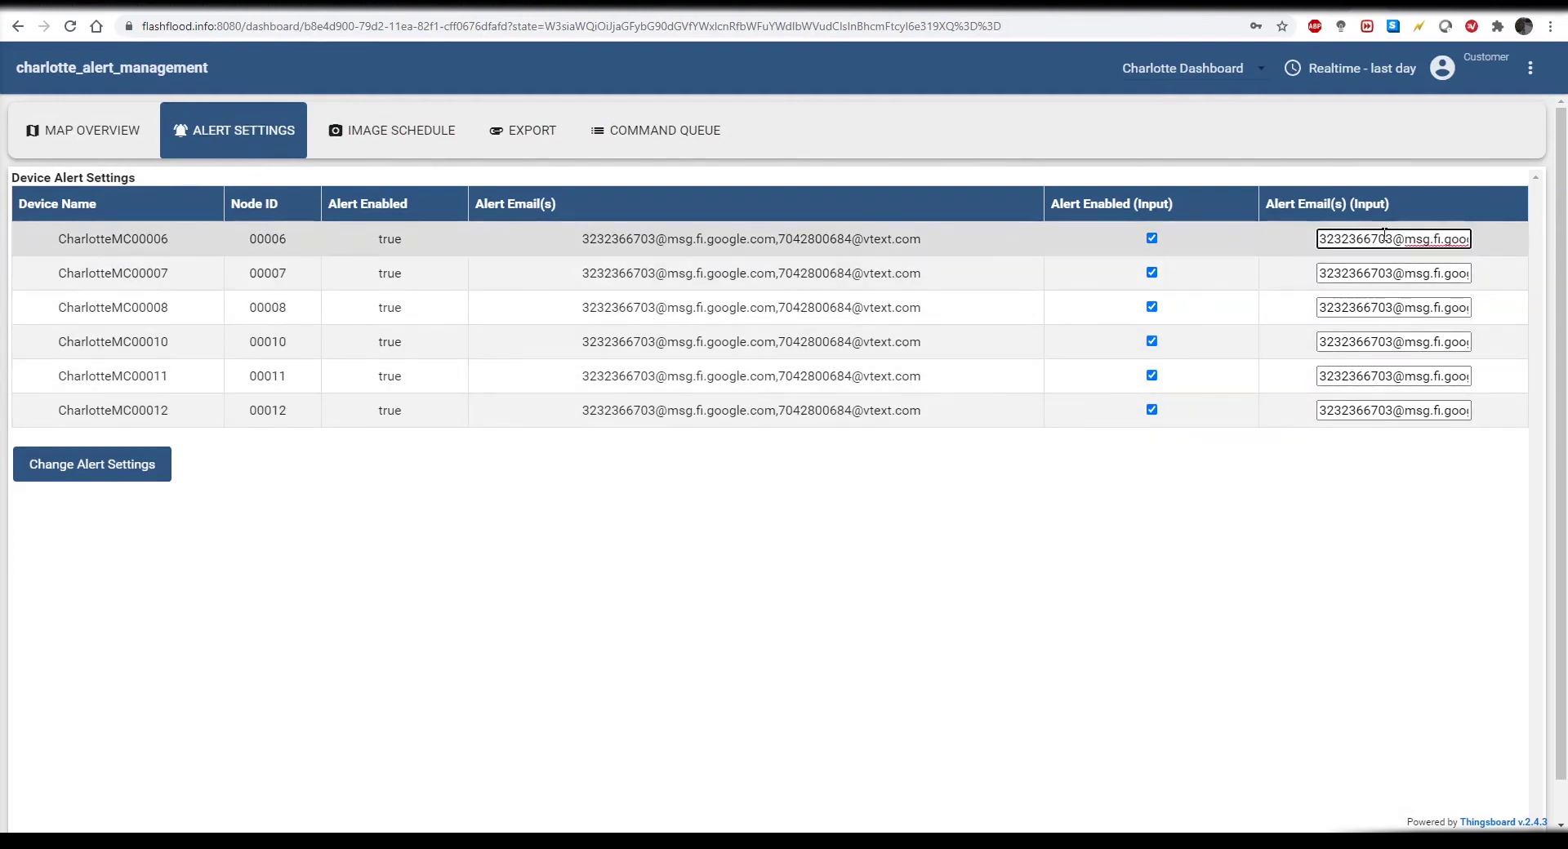
drag(1384, 237, 1297, 242)
text(eee4)
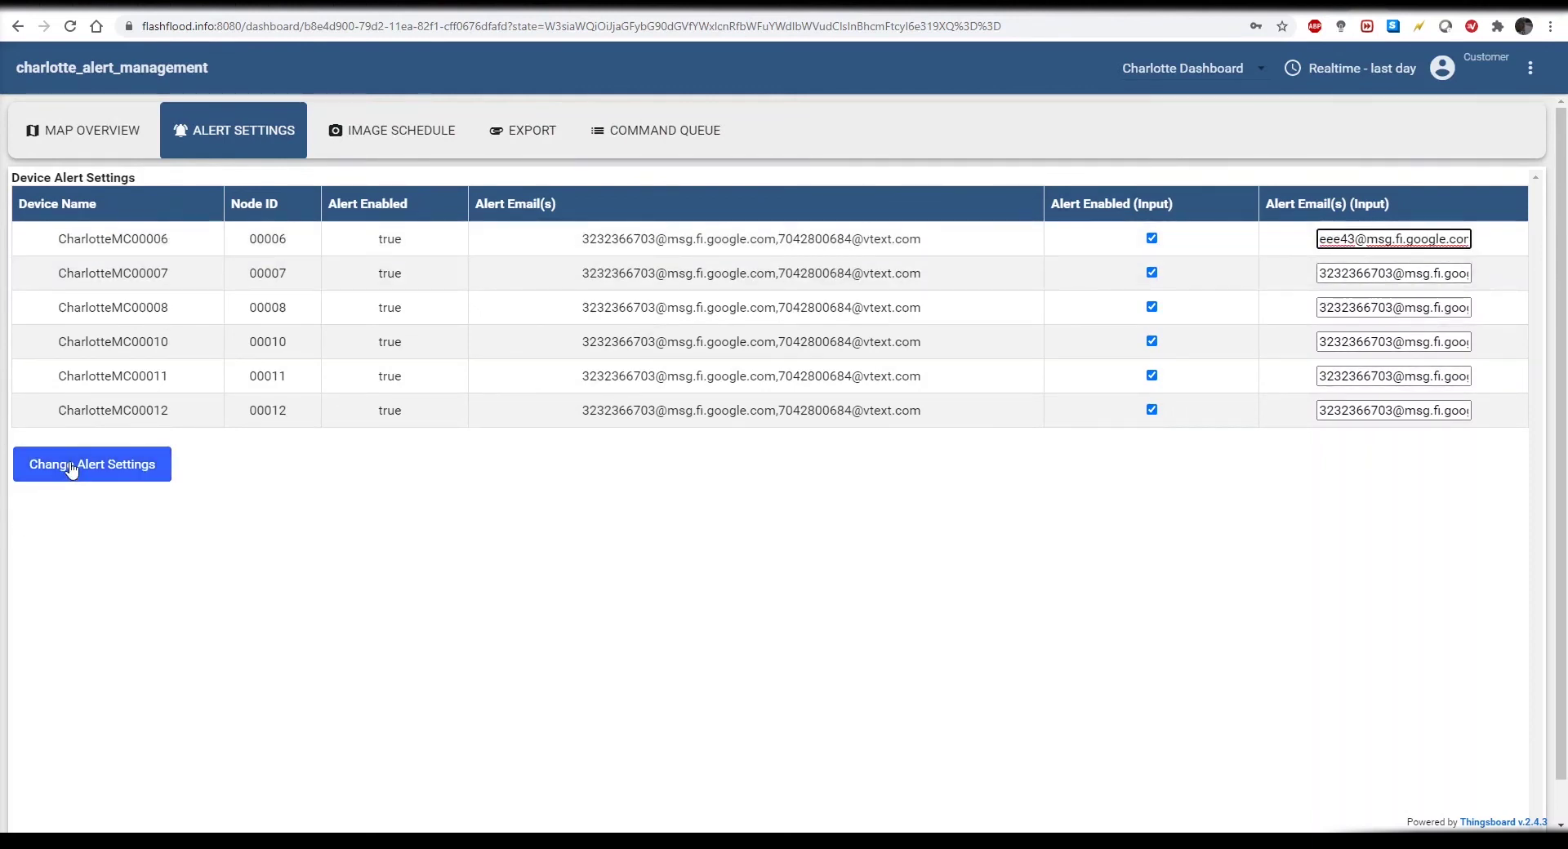
click(387, 146)
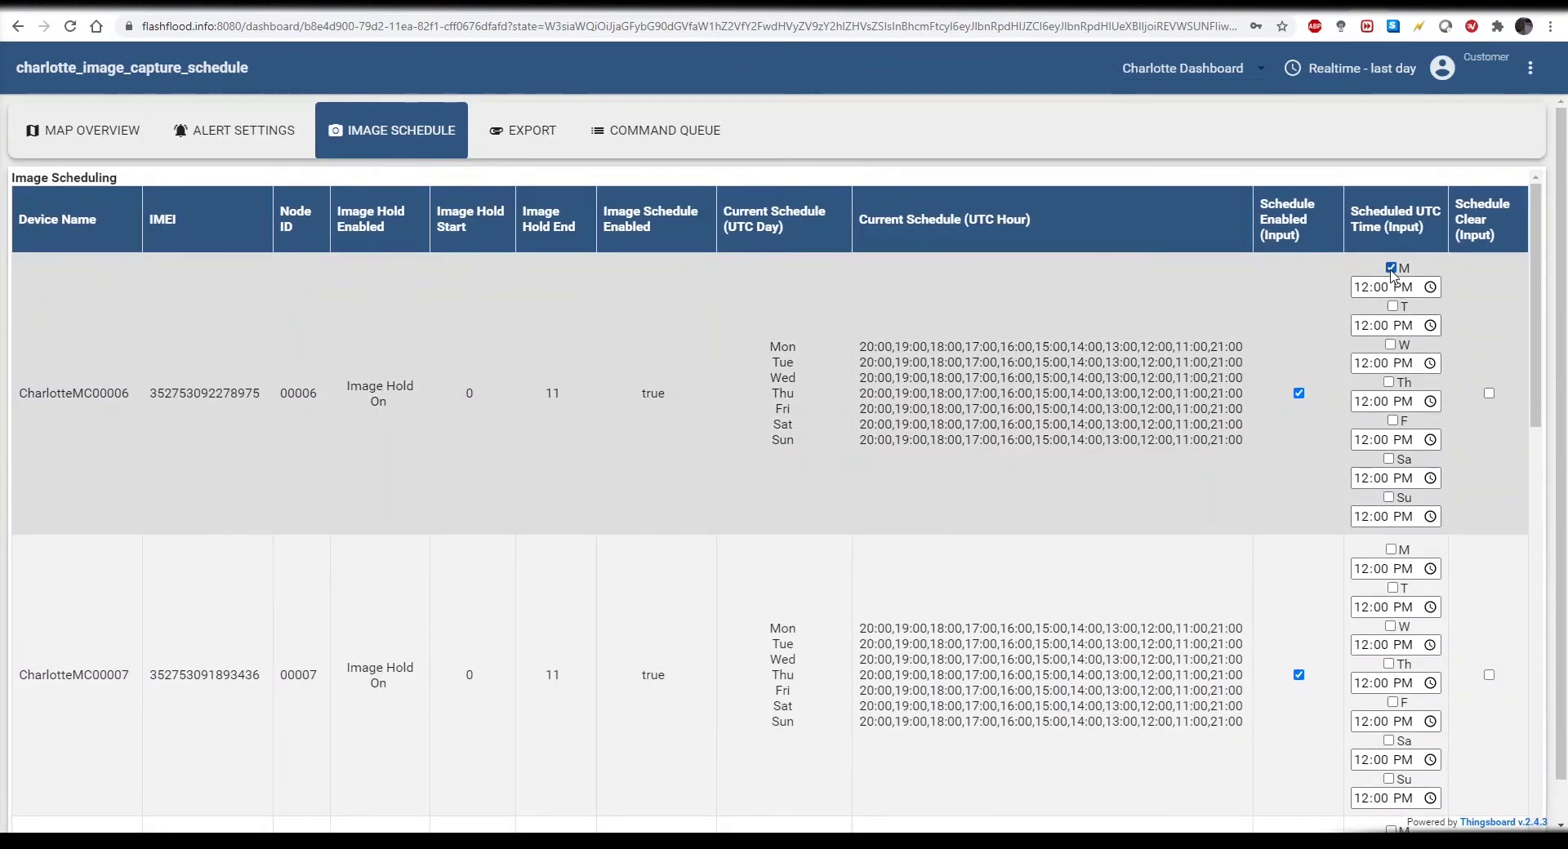
Step: Set CharlotteMC00006's Tuesday image capture time to 03 PM
click(1420, 326)
click(1483, 307)
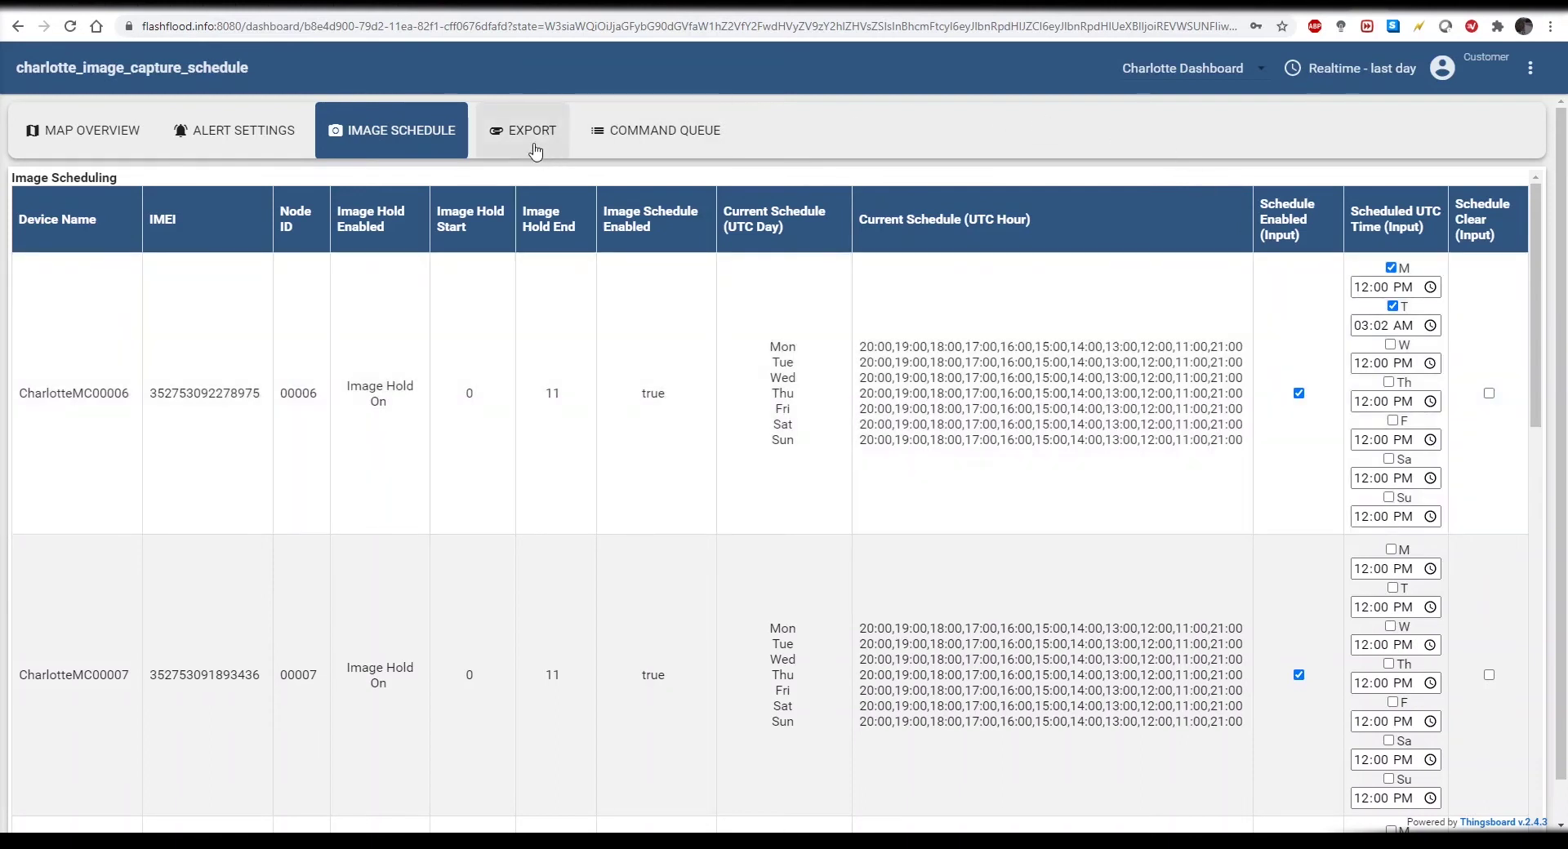
click(543, 149)
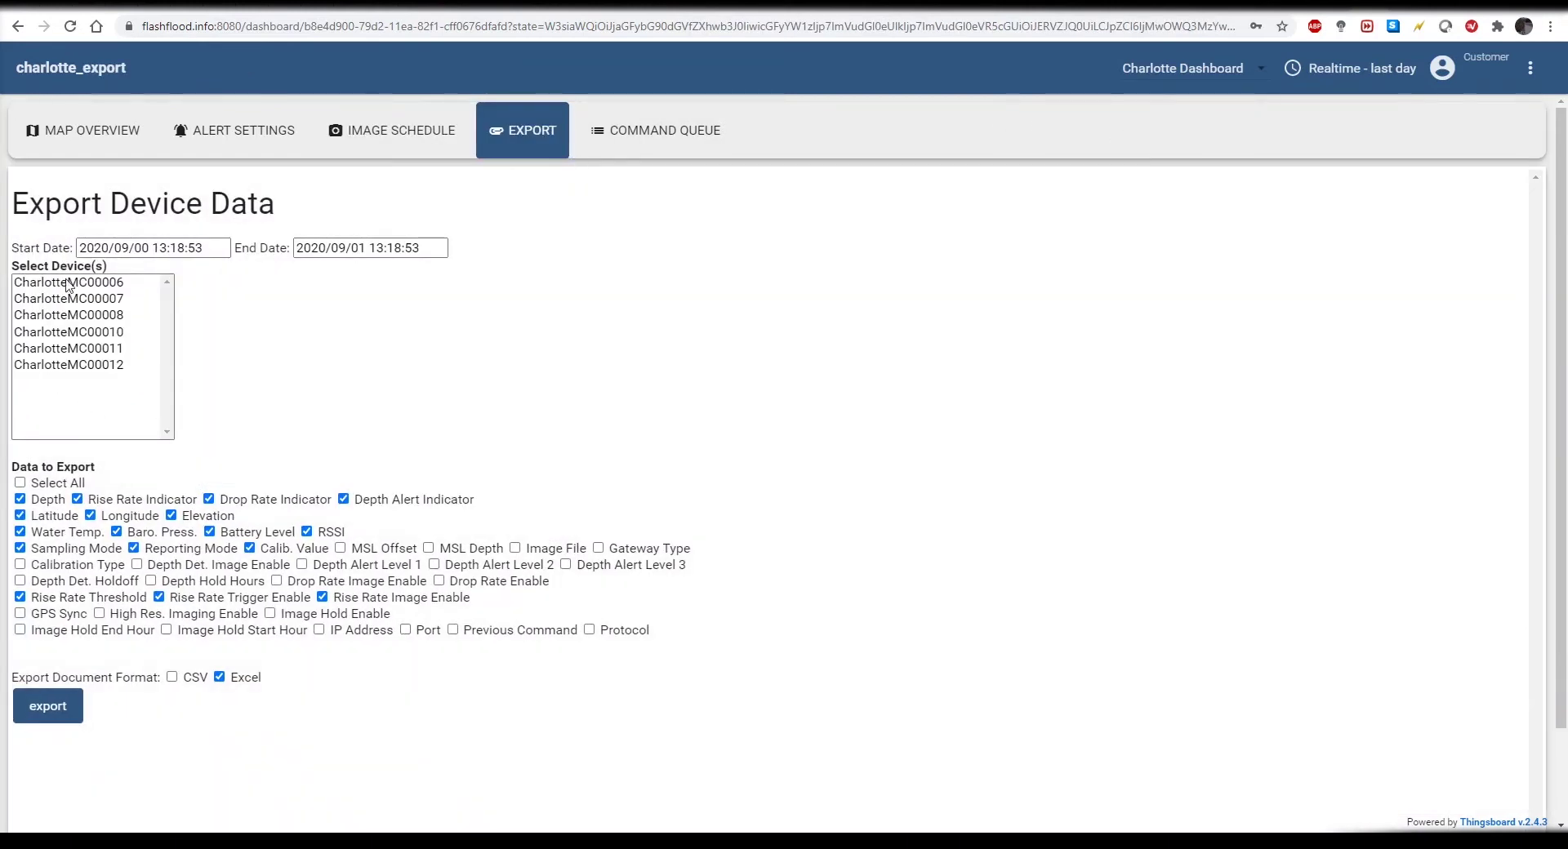
Step: Change the export start date to 2020/08/20 13:18:53
click(122, 251)
key(BackSpace)
text(8)
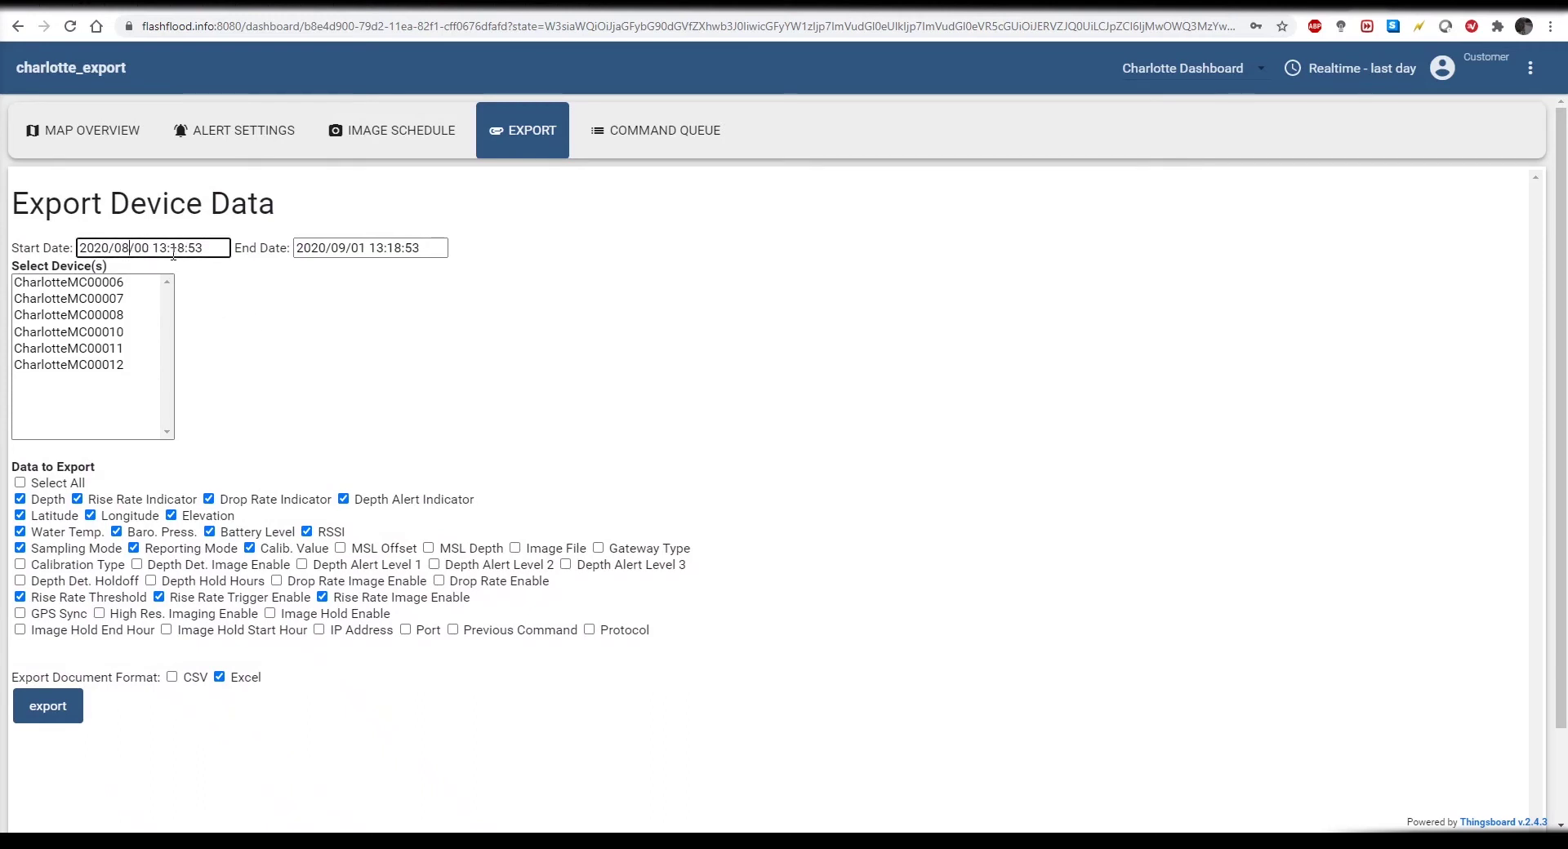
key(BackSpace)
key(BackSpace)
text(20)
Step: Select all six Charlotte devices, CharlotteMC00006 through CharlotteMC00012, for export
click(78, 333)
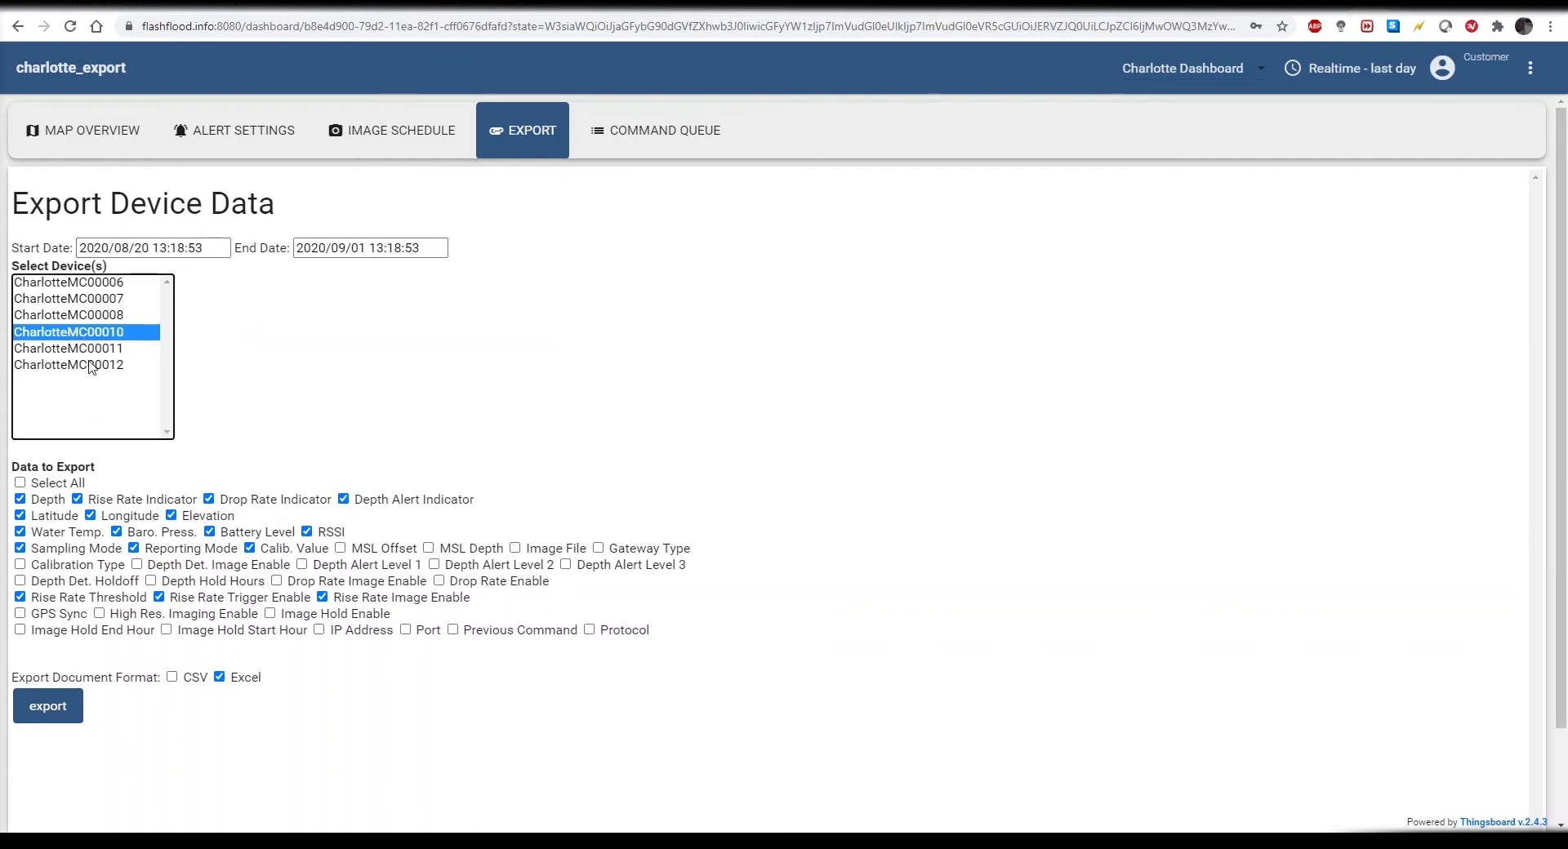
click(88, 286)
ctrl+click(96, 367)
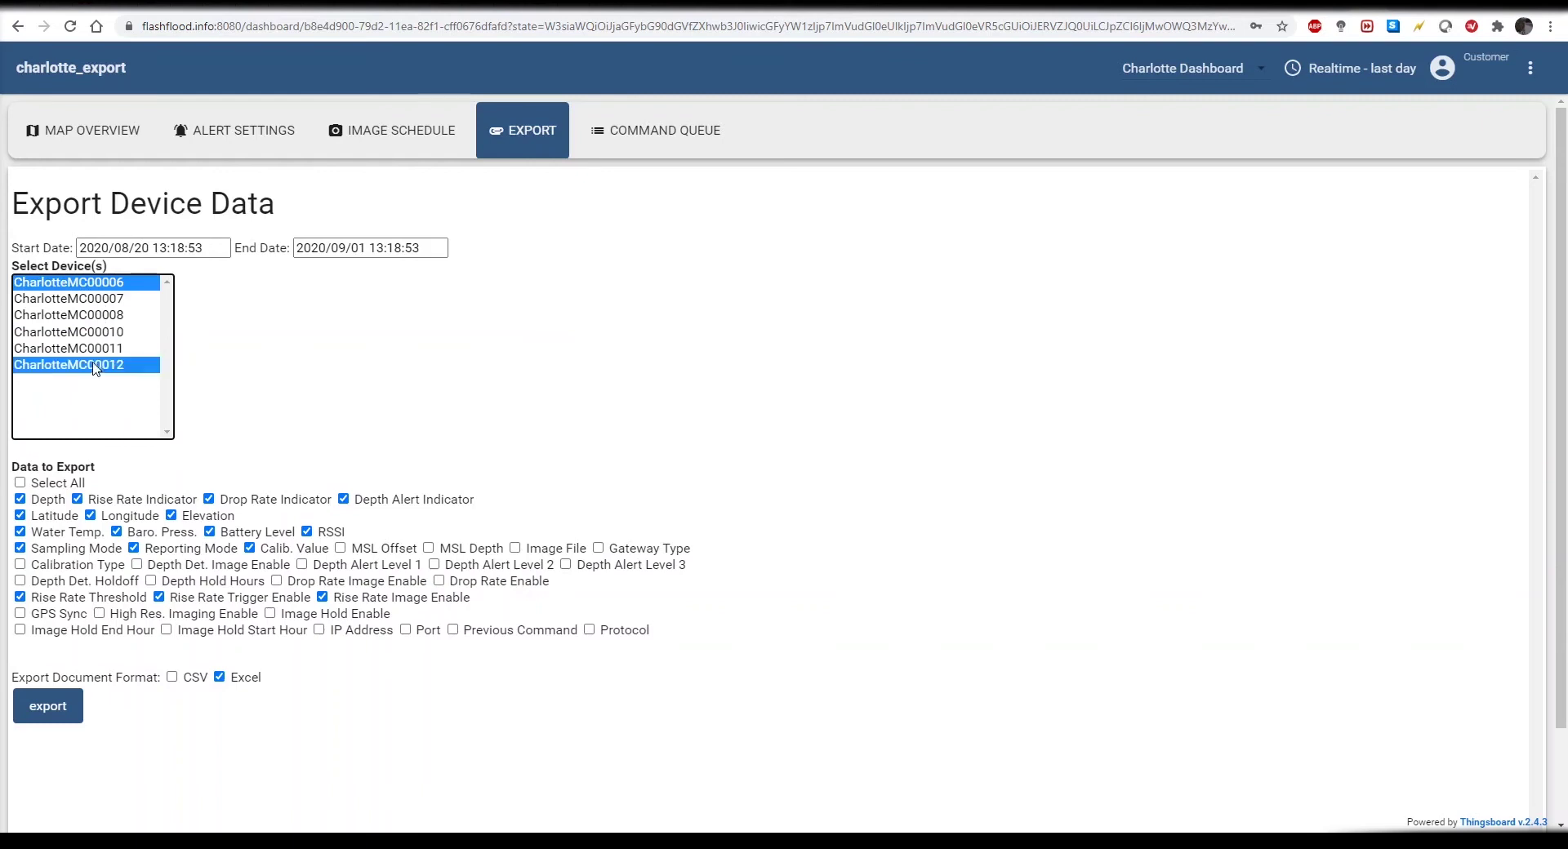
shift+click(106, 333)
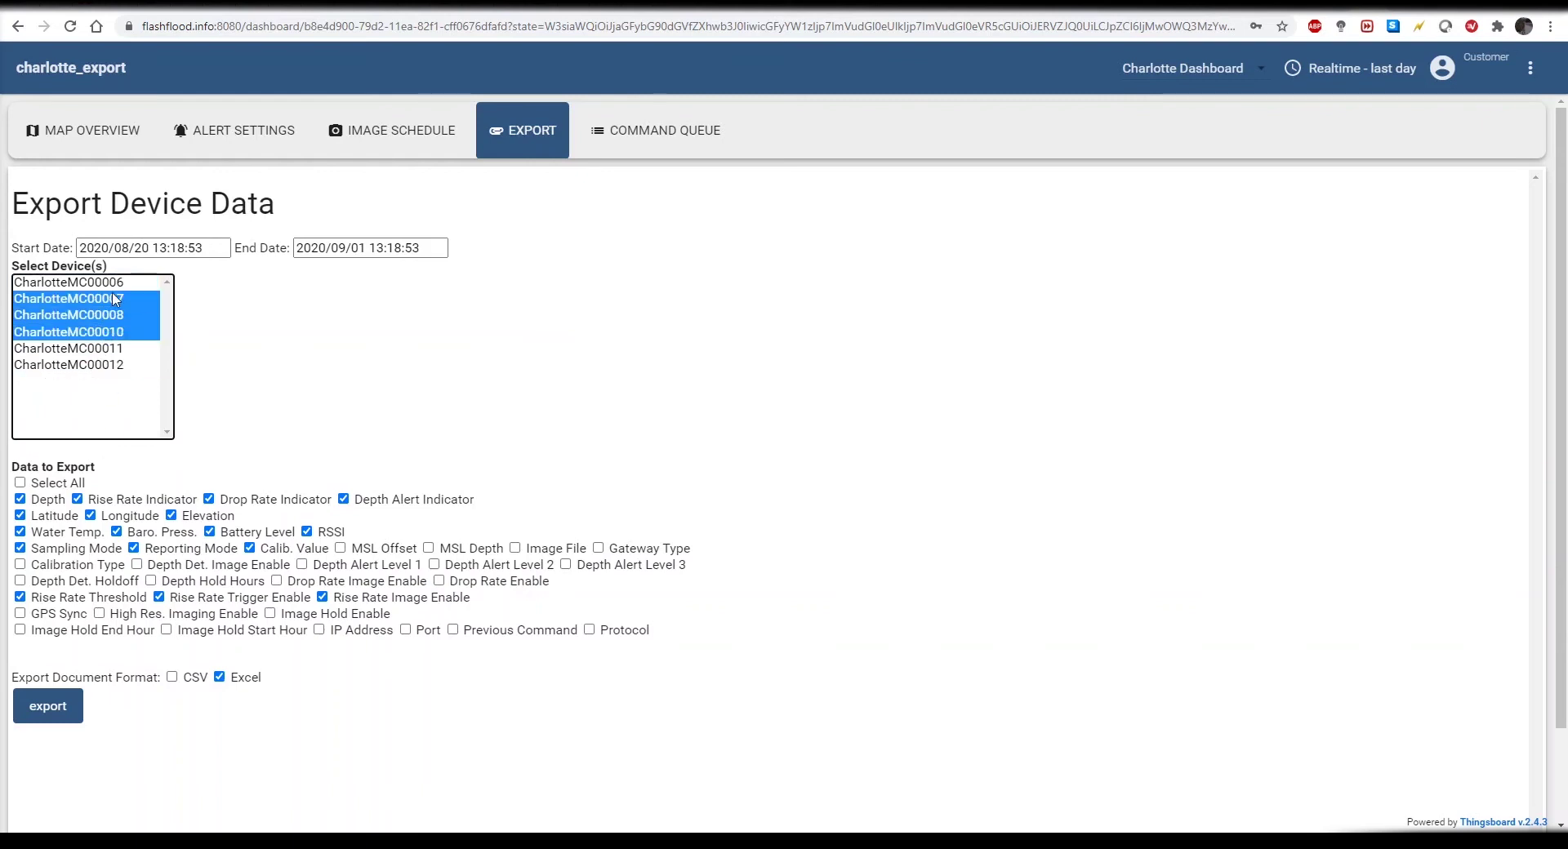
click(112, 284)
shift+click(98, 367)
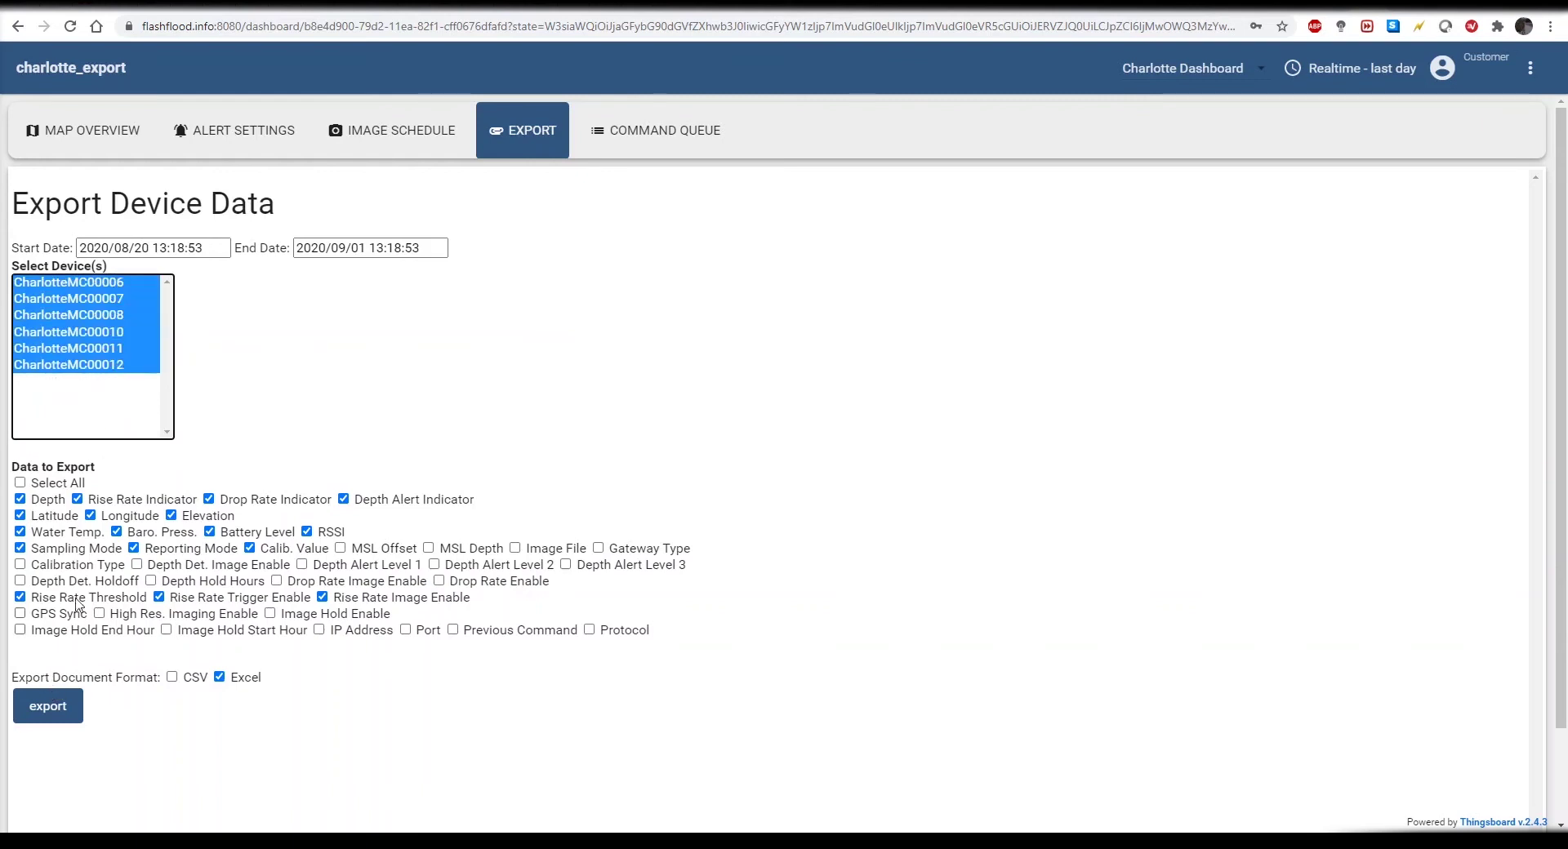
Step: Choose Depth, Water Temp., Baro. Press., Battery Level and Image File as export fields
click(20, 483)
click(21, 483)
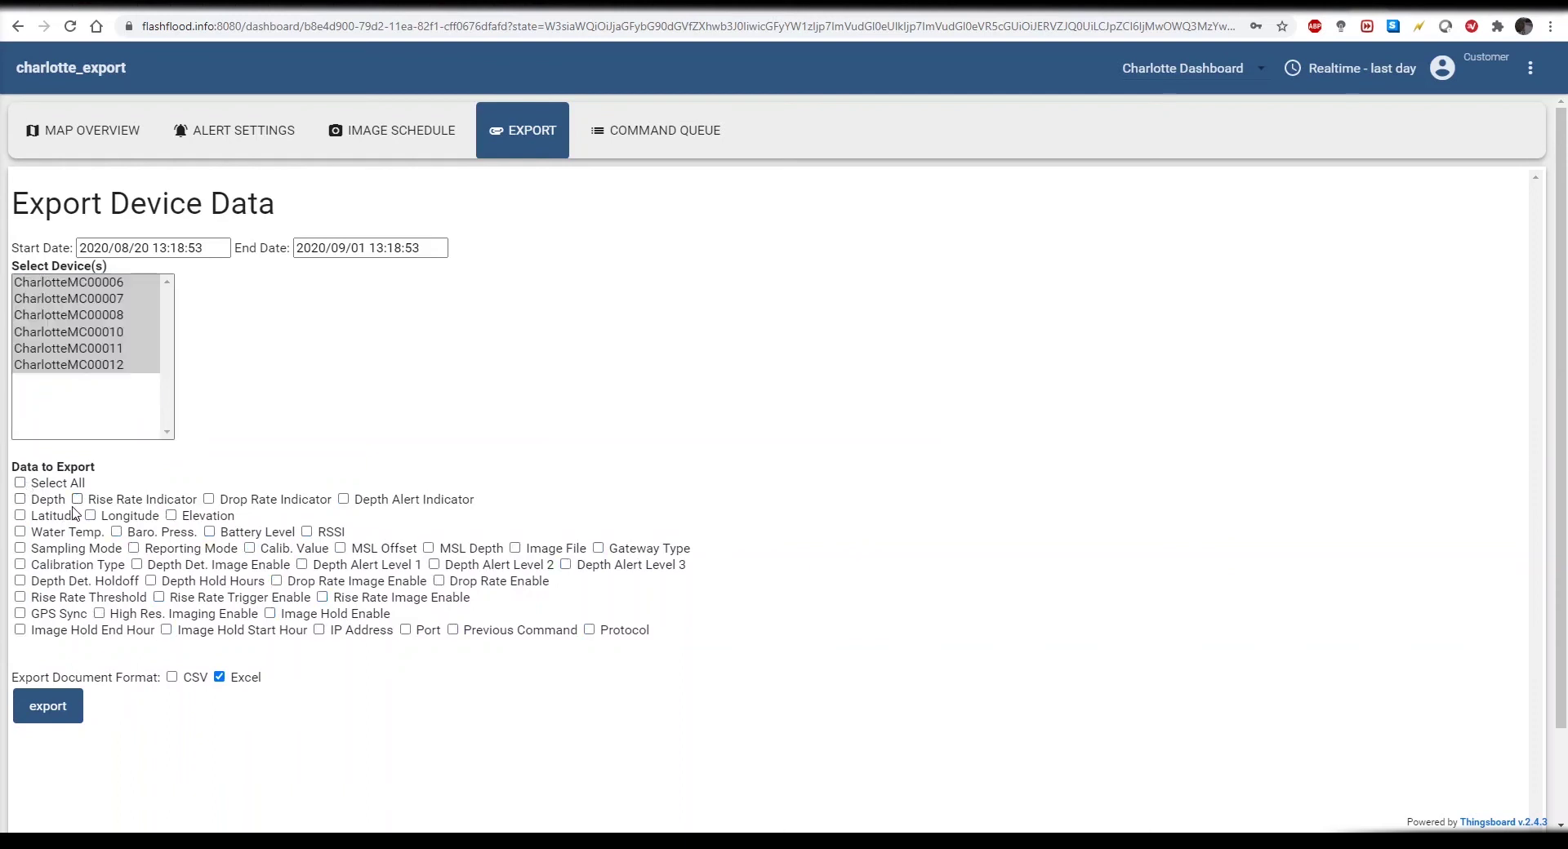
click(123, 533)
click(515, 549)
Step: Run the Excel export for the six sensors and dismiss the exporting notice
click(48, 705)
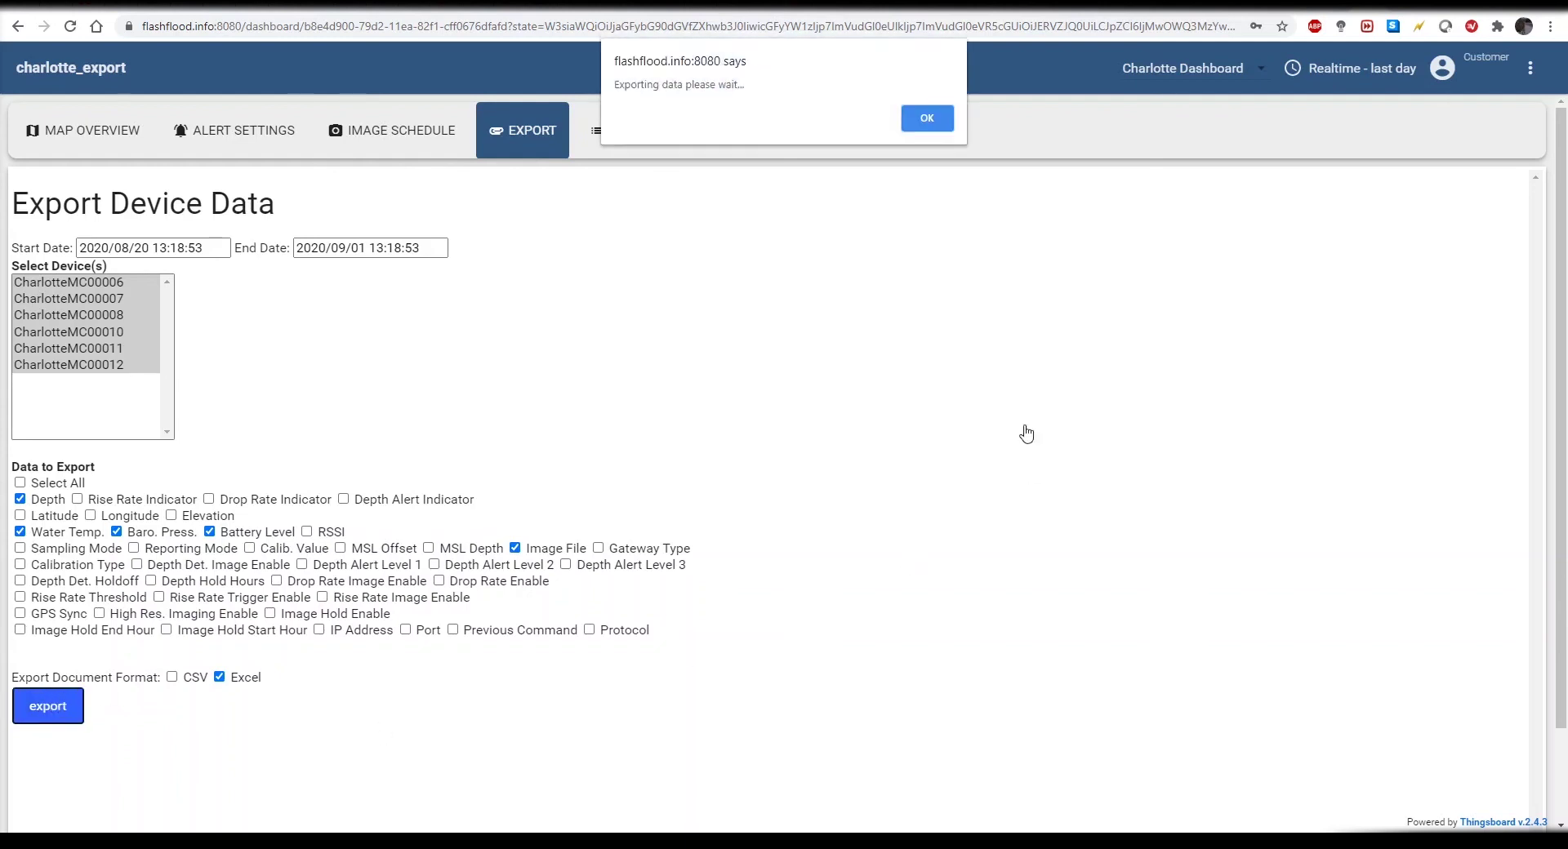
click(927, 119)
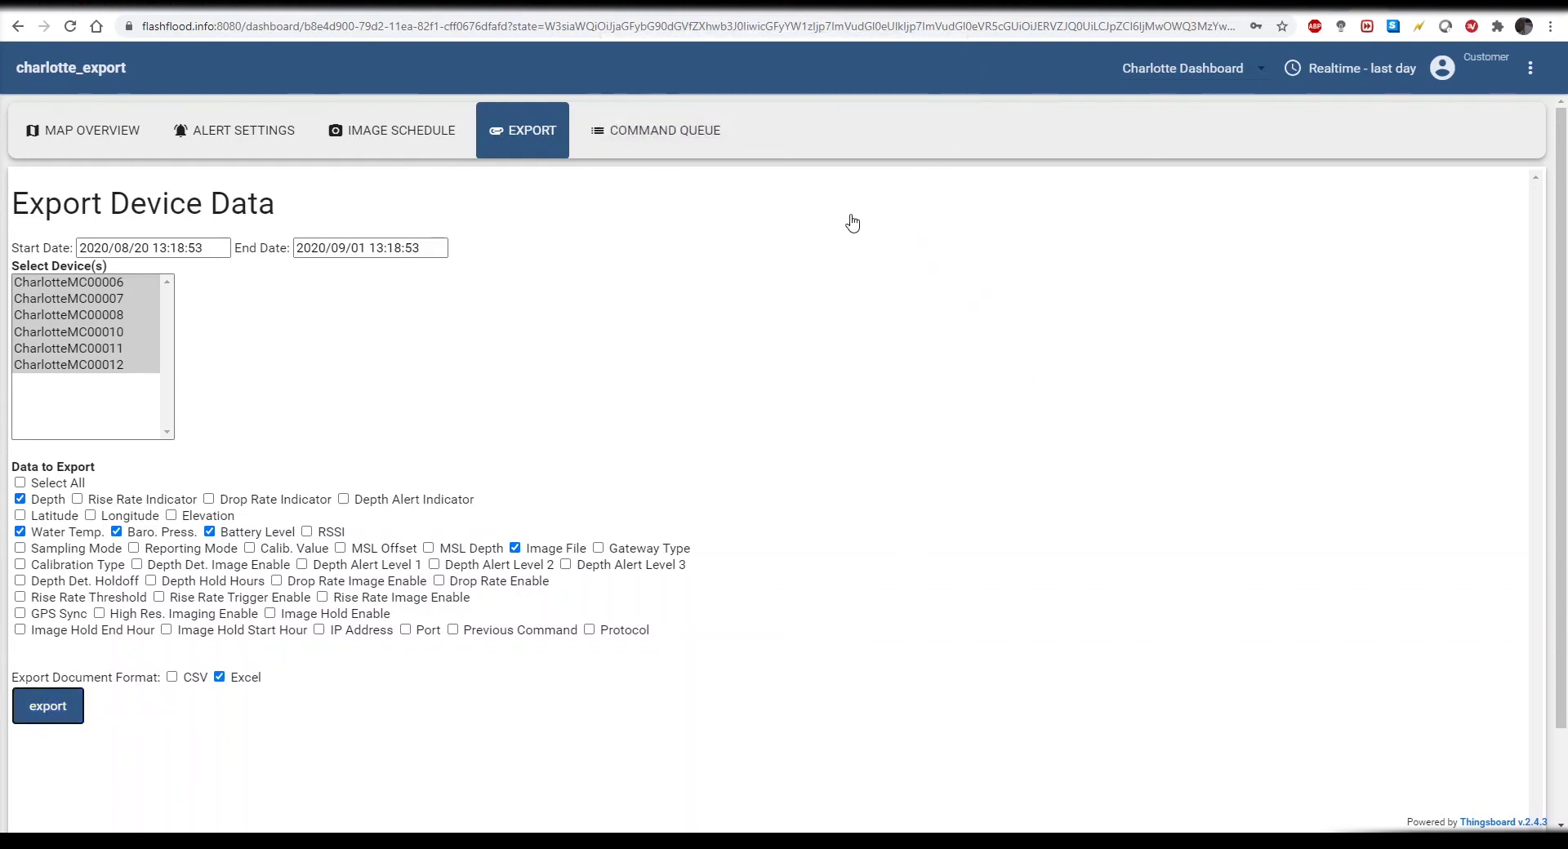
click(718, 146)
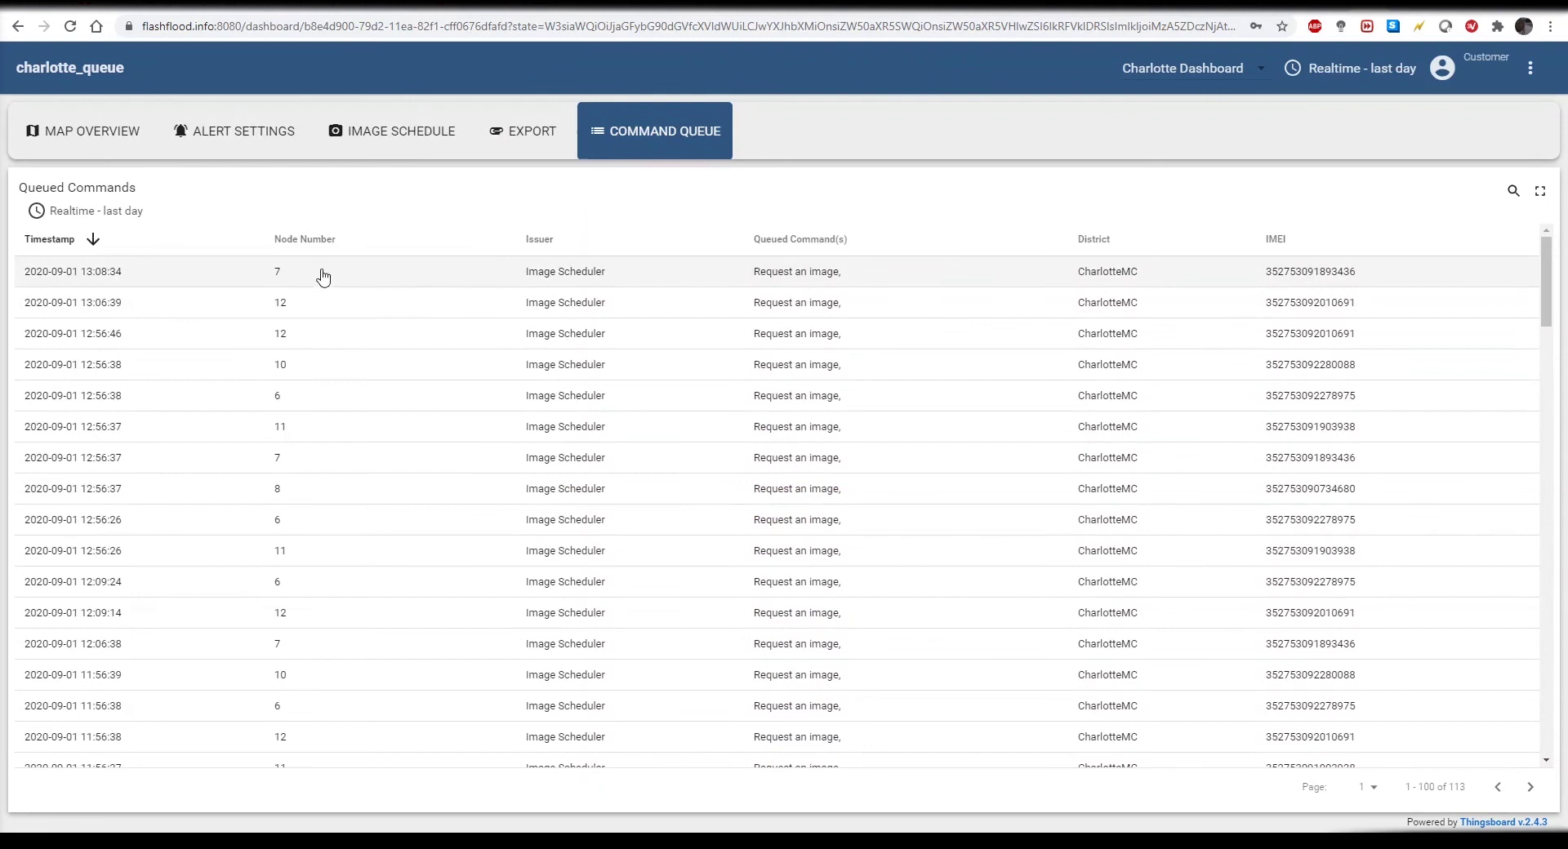
Step: Scroll through the 113 queued Image Scheduler commands, then return to the map overview
scroll(327, 282, down, 5)
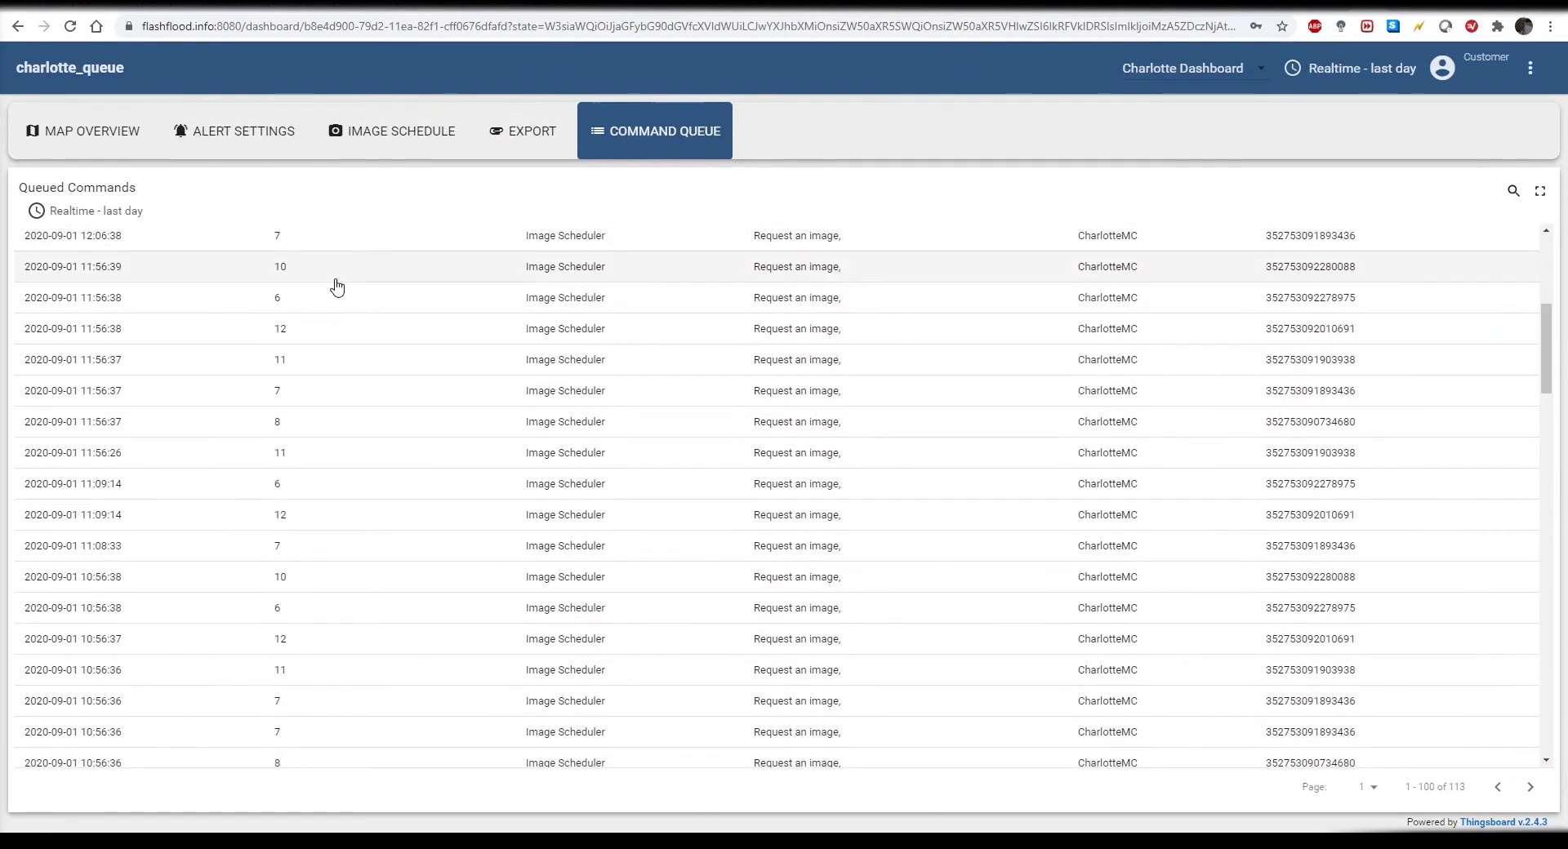
scroll(337, 286, down, 2)
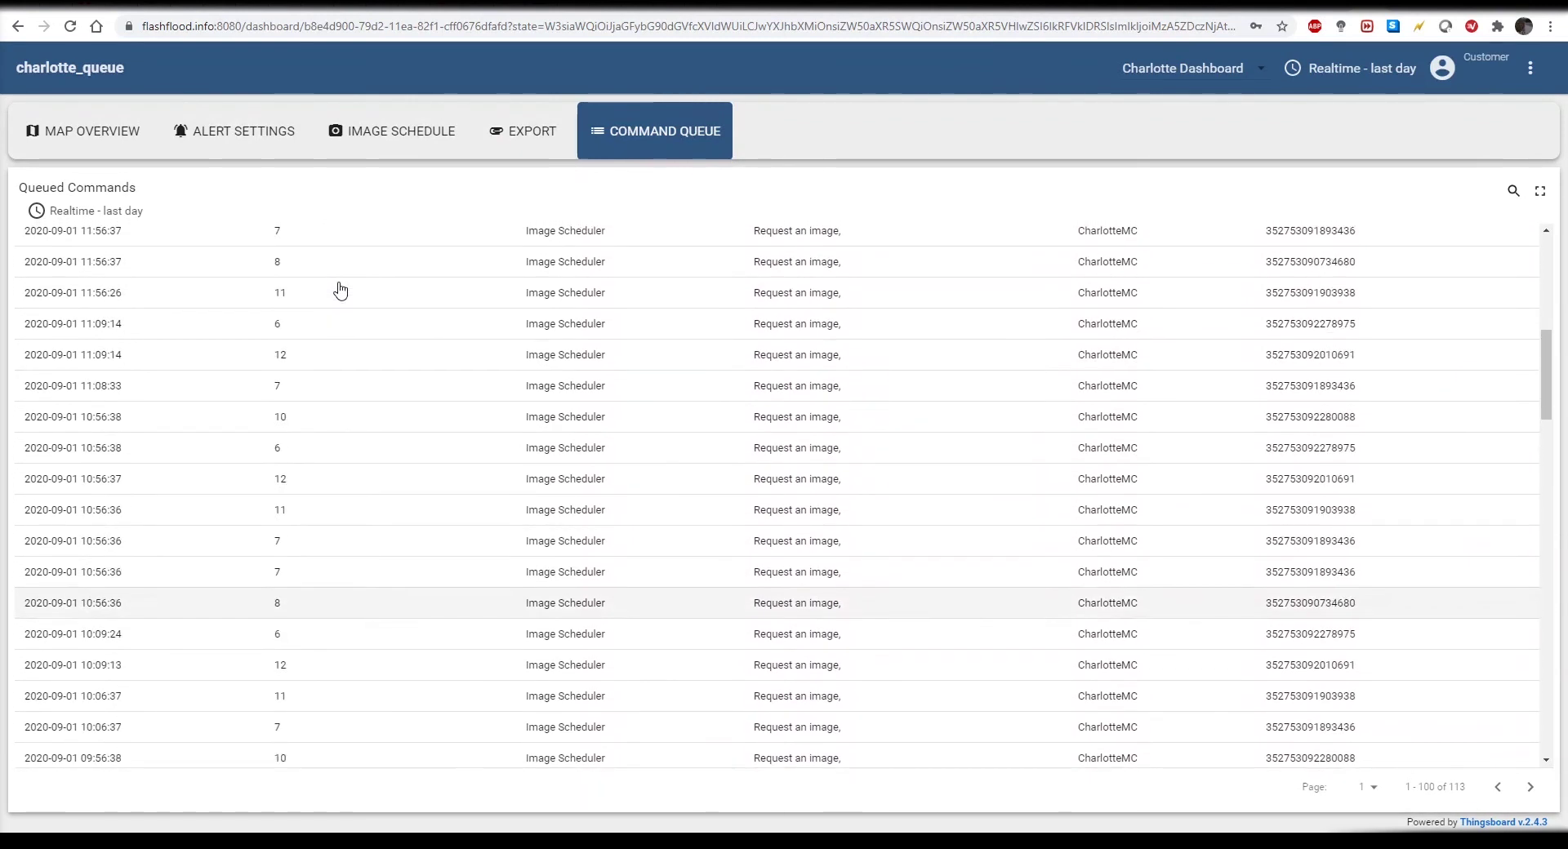
scroll(340, 290, up, 7)
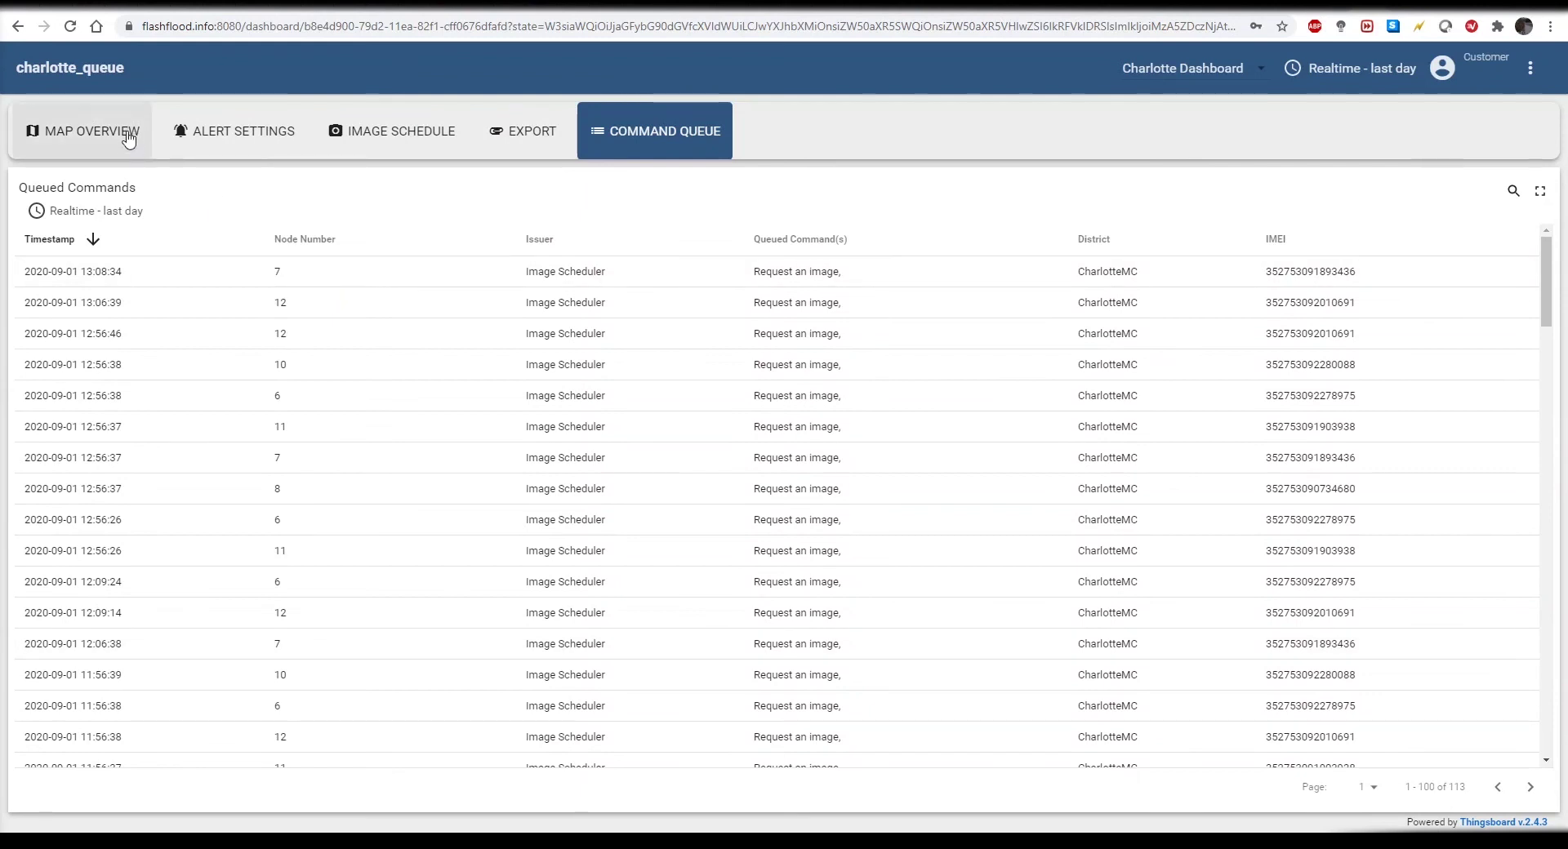
click(128, 137)
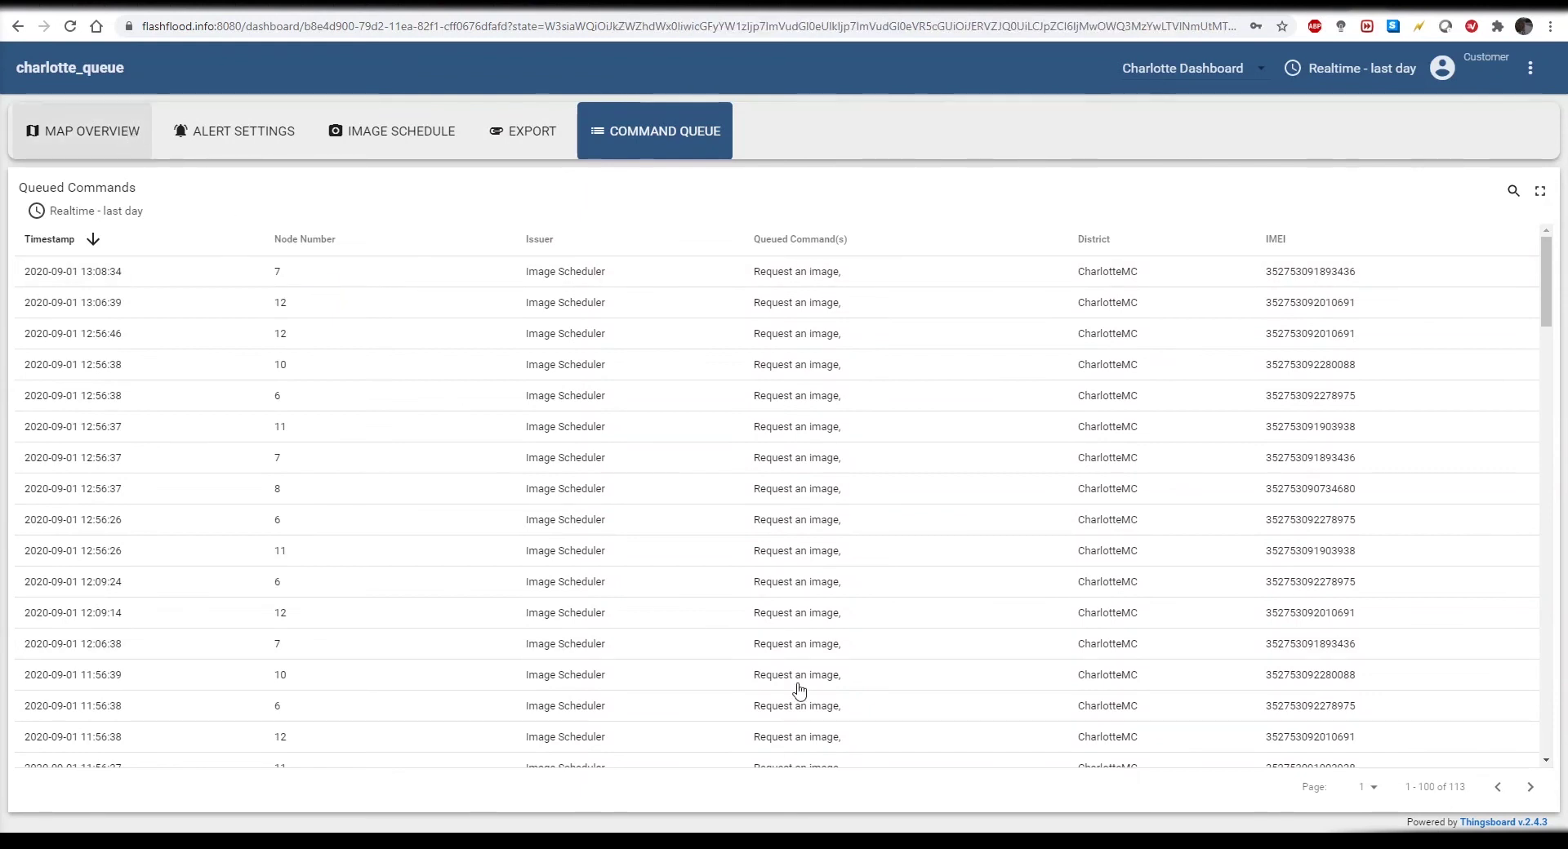